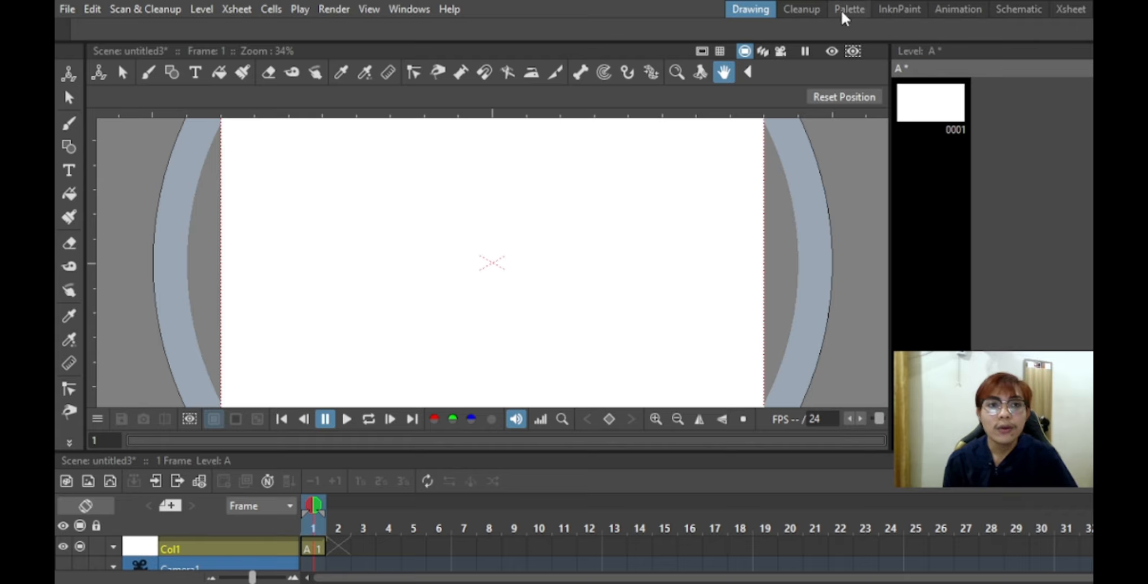
- In the InknPaint room, brush a straight horizontal line from the canvas's left edge as the top of a boat hull
{"action": "left_click", "coordinate": [881, 9]}
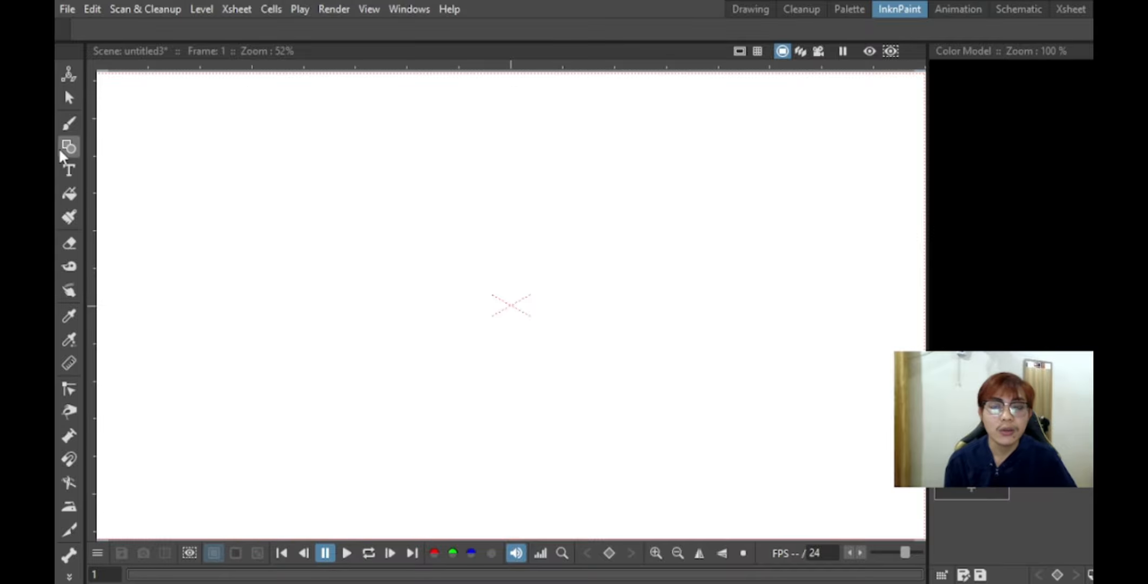
{"action": "left_click", "coordinate": [739, 10]}
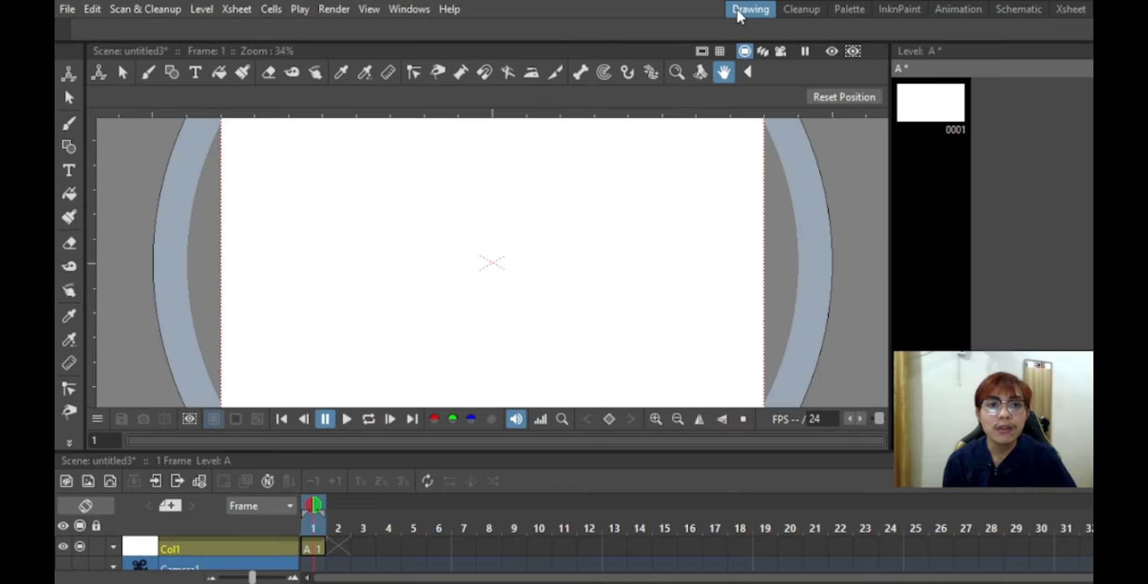
{"action": "left_click", "coordinate": [897, 9]}
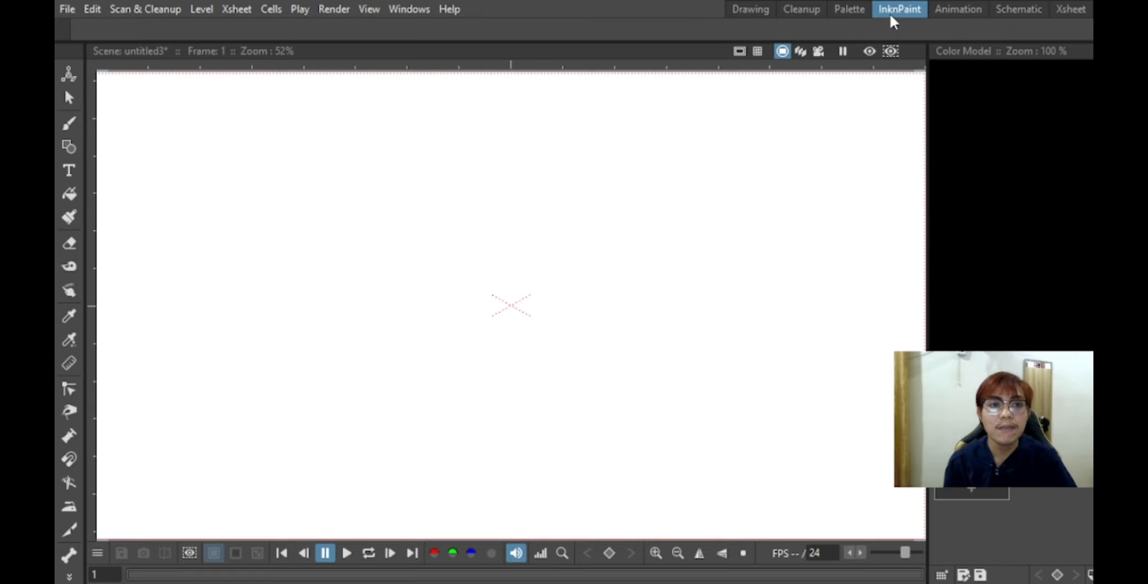
{"action": "left_click", "coordinate": [70, 125]}
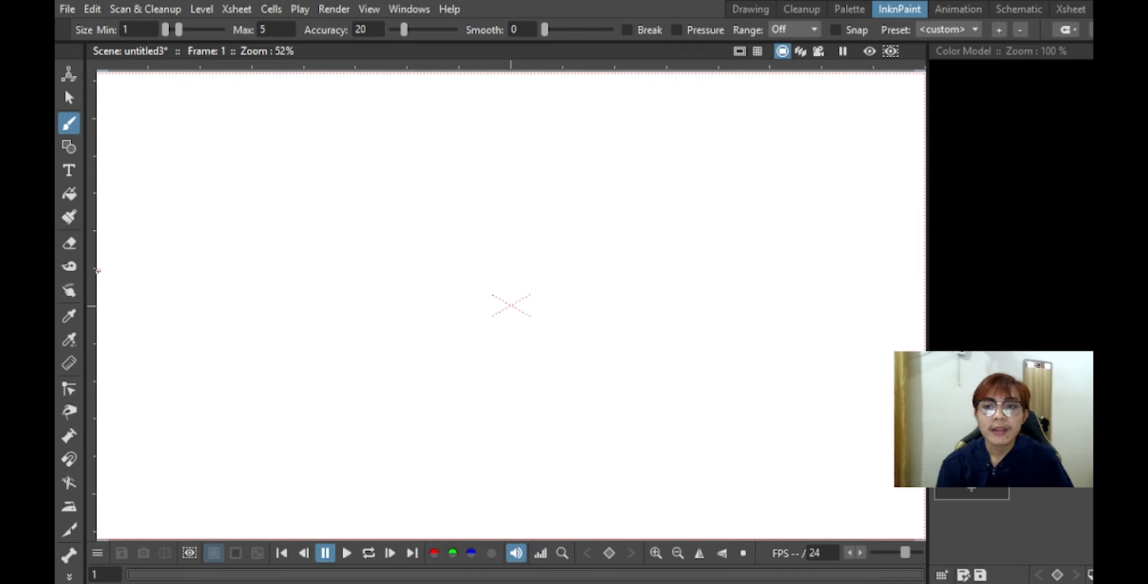
{"action": "left_click_drag", "start_coordinate": [98, 270], "coordinate": [252, 273]}
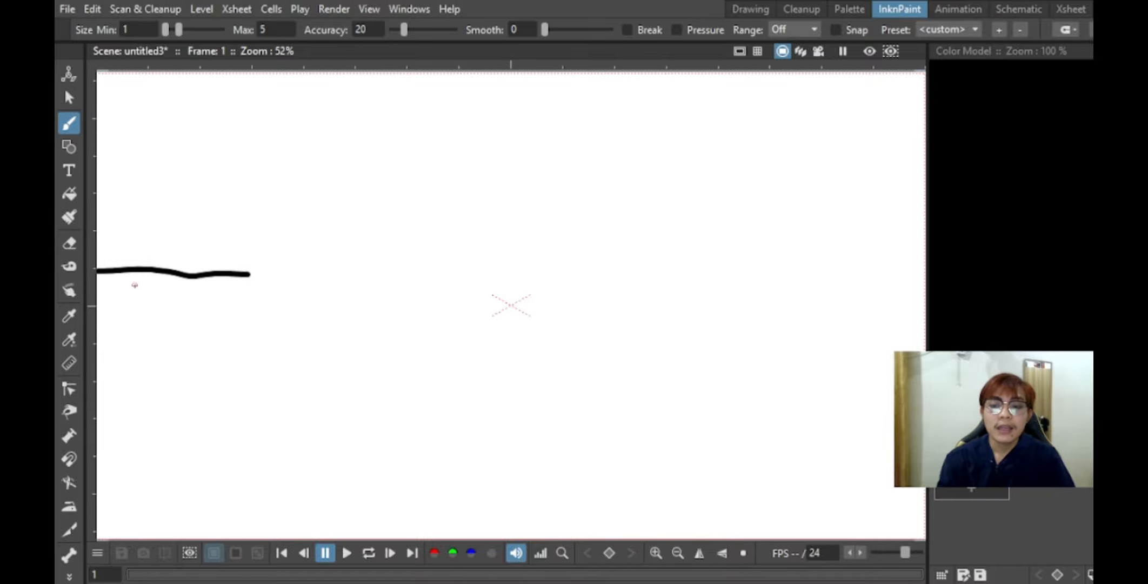
{"action": "key", "text": "ctrl+z"}
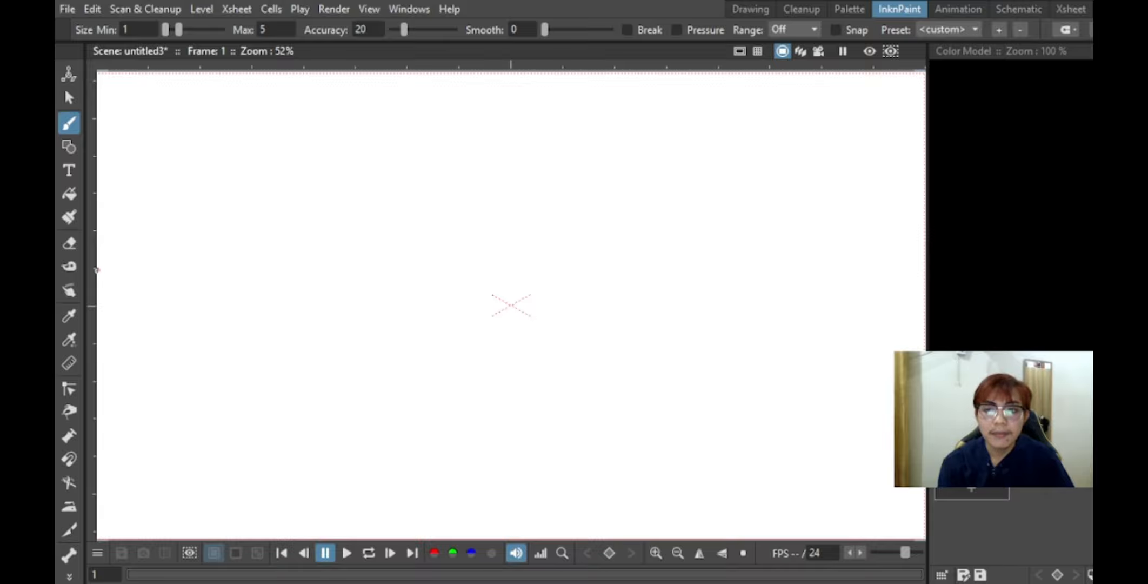
{"action": "left_click_drag", "start_coordinate": [97, 269], "coordinate": [265, 270]}
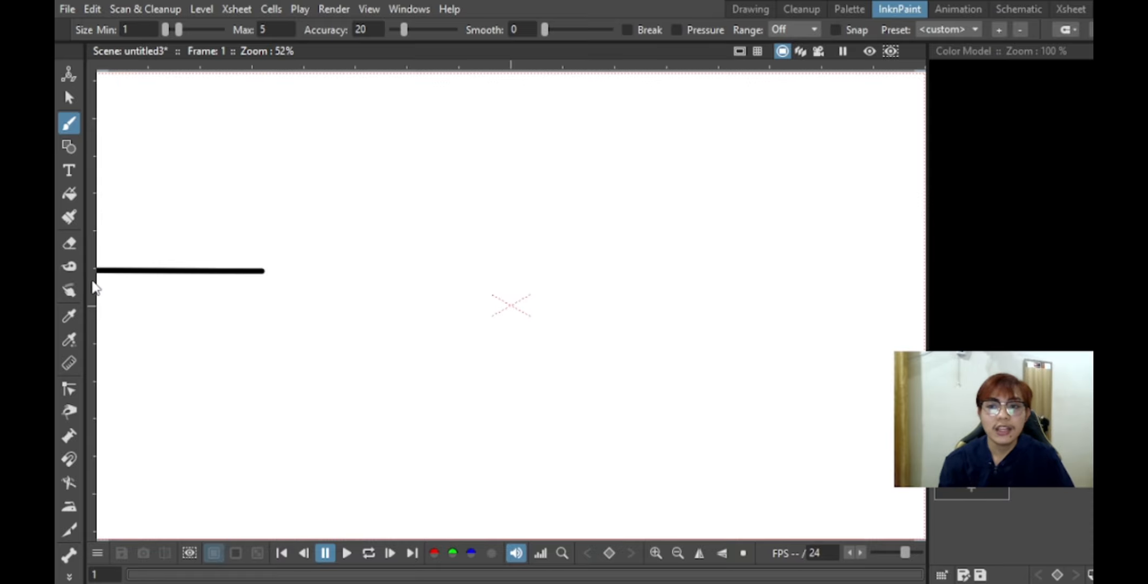
- Brush the hull's short left side, slanting down and inward from the left end of the horizontal line
{"action": "left_click_drag", "start_coordinate": [99, 274], "coordinate": [126, 306]}
{"action": "key", "text": "ctrl+z"}
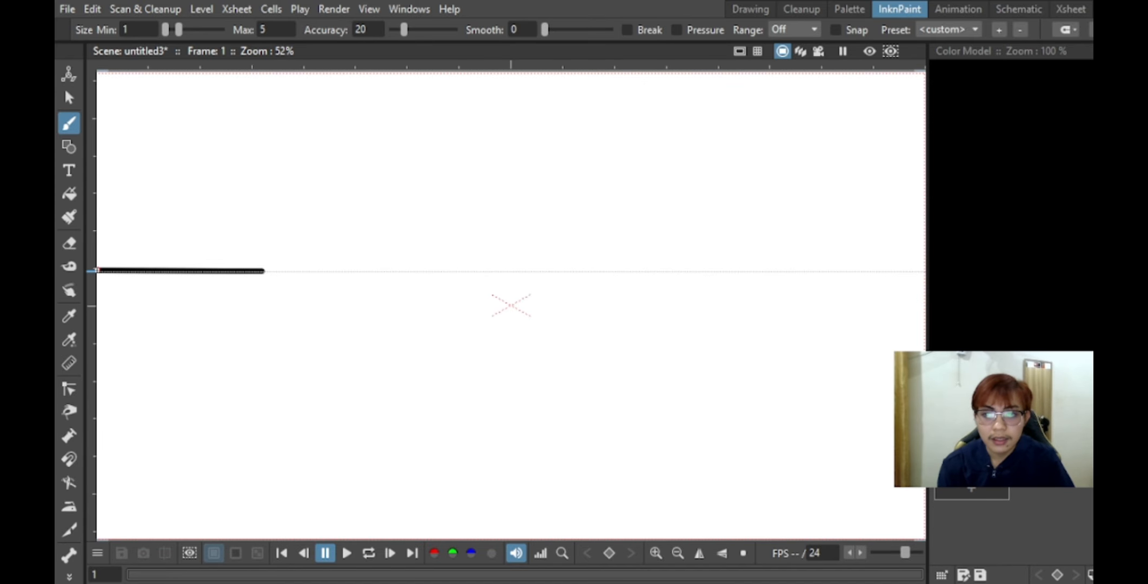
{"action": "left_click_drag", "start_coordinate": [98, 272], "coordinate": [123, 329]}
{"action": "key", "text": "ctrl+z"}
{"action": "mouse_move", "coordinate": [99, 271]}
{"action": "left_mouse_down"}
{"action": "mouse_move", "coordinate": [117, 315]}
{"action": "mouse_move", "coordinate": [219, 319]}
{"action": "left_mouse_up"}
{"action": "key", "text": "ctrl+z"}
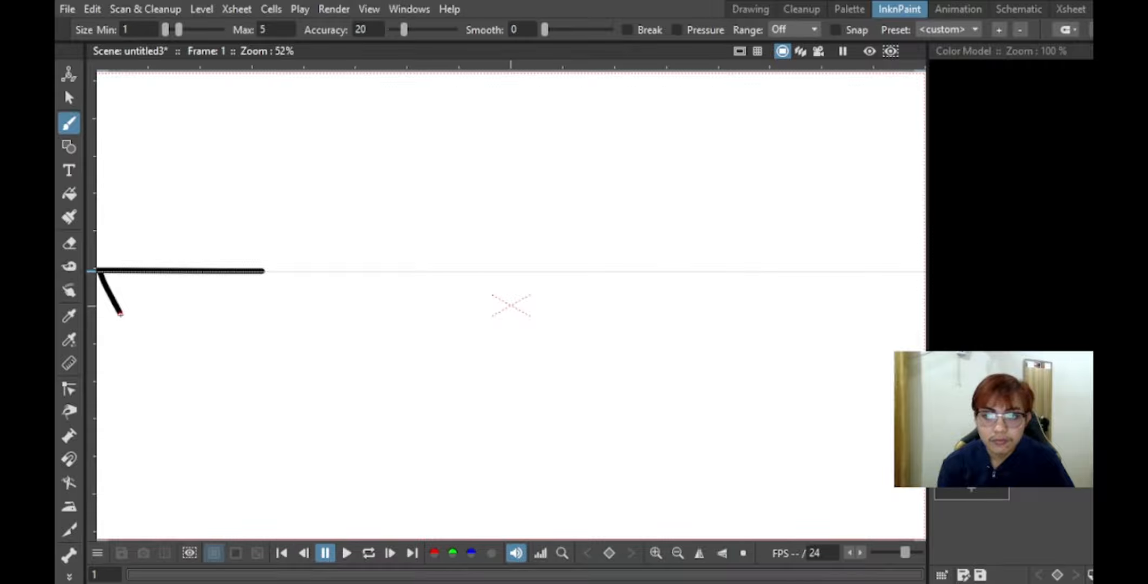
- Brush the hull's flat bottom line and its slanted right side to close the boat shape
{"action": "left_click_drag", "start_coordinate": [120, 313], "coordinate": [254, 309]}
{"action": "key", "text": "ctrl+z"}
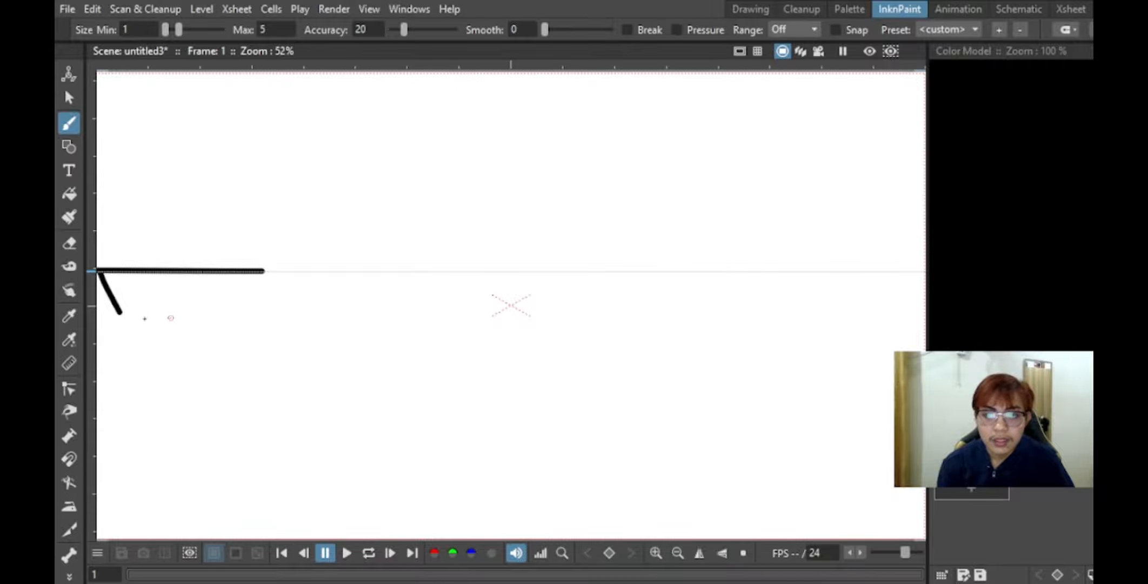
{"action": "left_click_drag", "start_coordinate": [120, 312], "coordinate": [283, 308]}
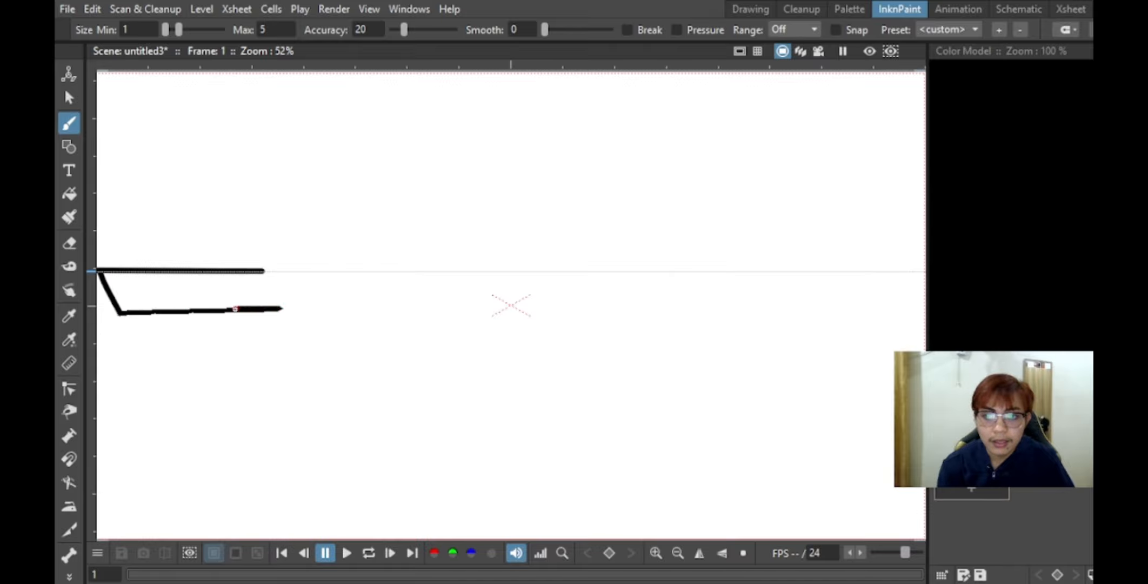
{"action": "key", "text": "ctrl+z"}
{"action": "left_click_drag", "start_coordinate": [113, 313], "coordinate": [248, 312]}
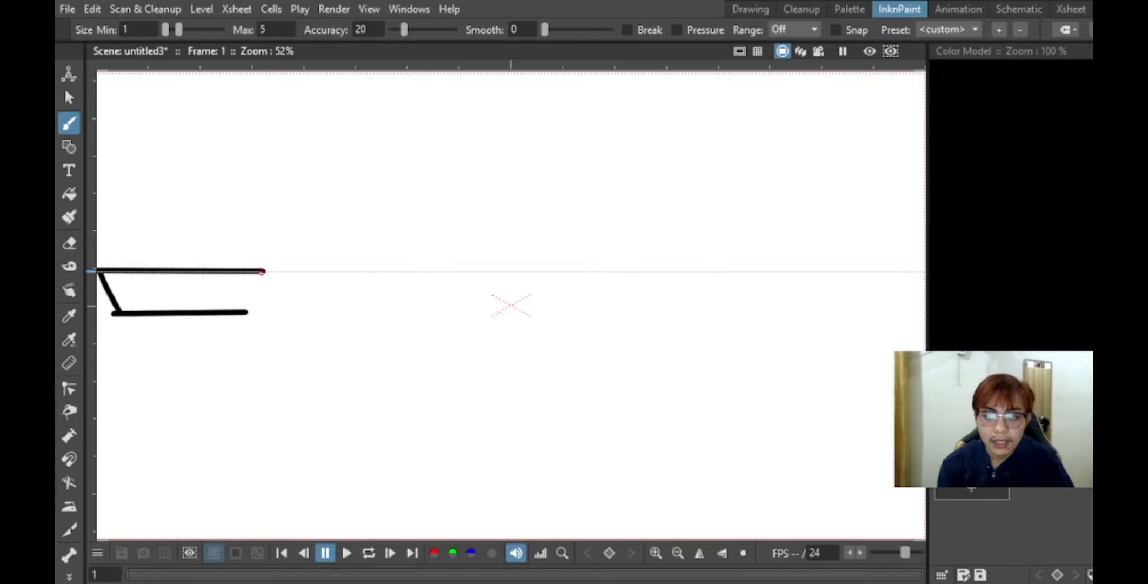
{"action": "left_click_drag", "start_coordinate": [262, 272], "coordinate": [247, 313]}
{"action": "key", "text": "ctrl+z"}
{"action": "left_click_drag", "start_coordinate": [264, 271], "coordinate": [247, 311]}
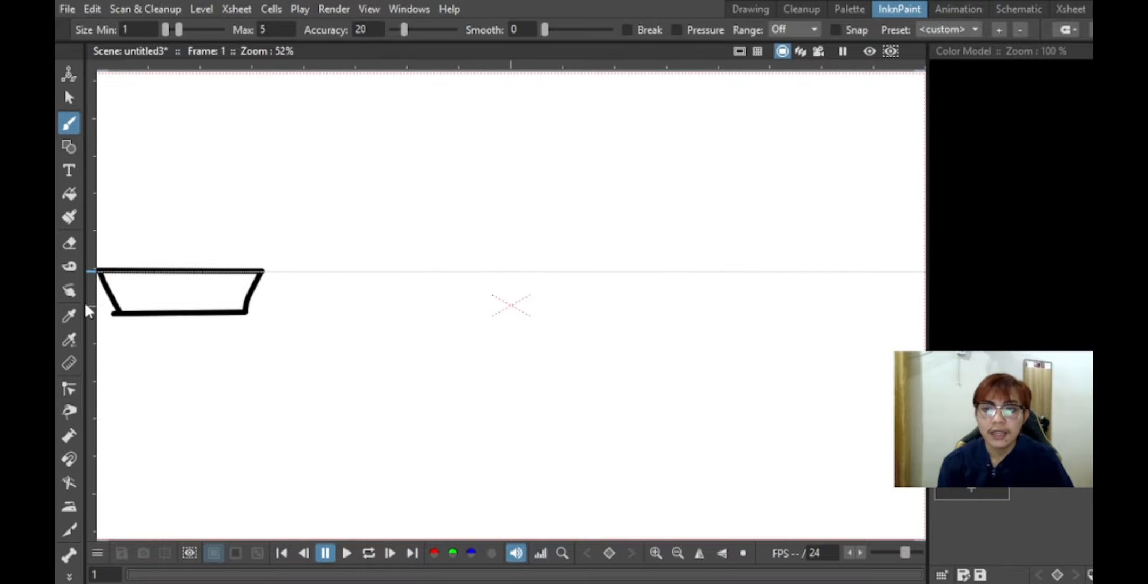
- Erase the line end protruding at the hull's lower-left corner and fill the hull with black
{"action": "left_click", "coordinate": [69, 243]}
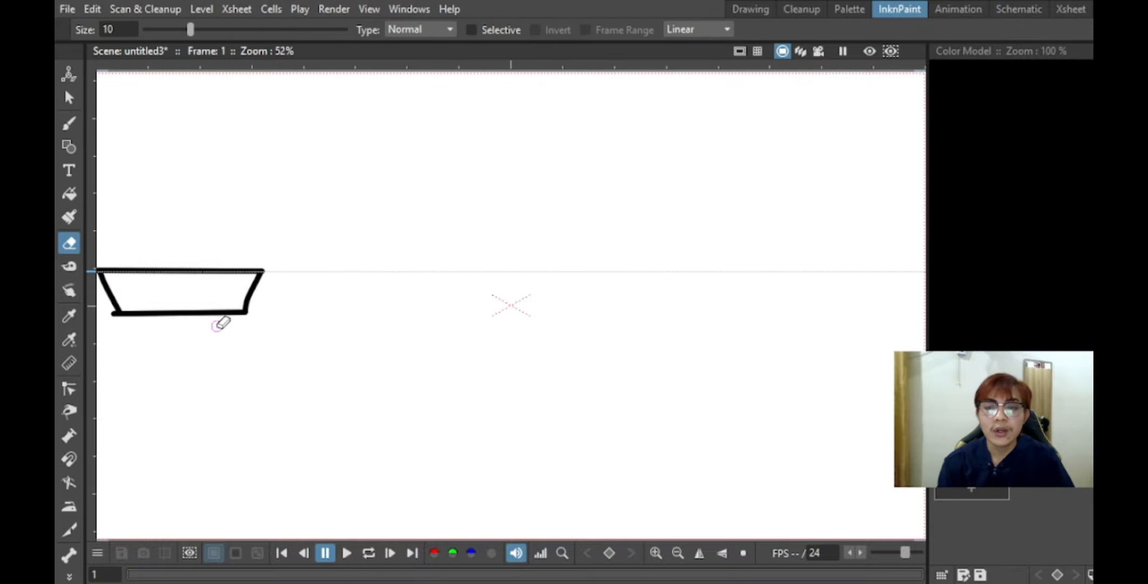
{"action": "scroll", "coordinate": [142, 338], "scroll_direction": "down", "scroll_amount": 1}
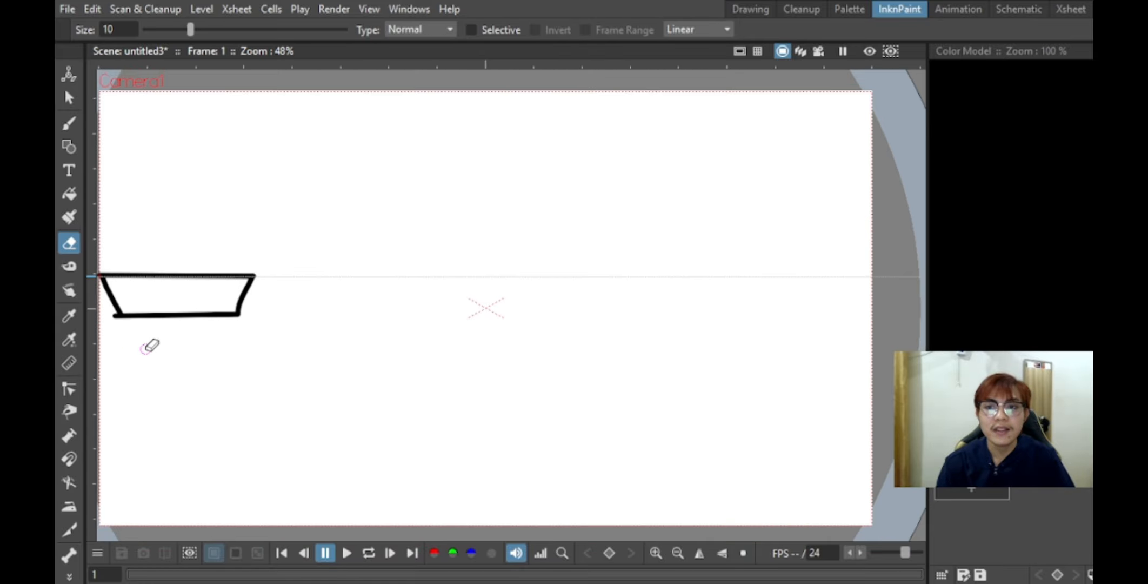
{"action": "scroll", "coordinate": [146, 347], "scroll_direction": "up", "scroll_amount": 5}
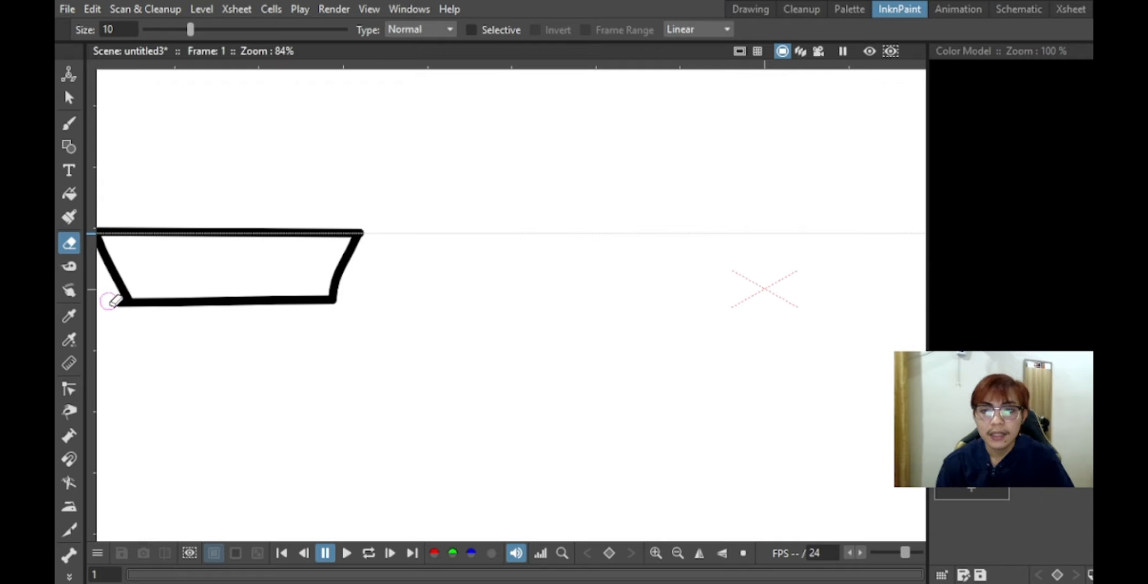
{"action": "left_click_drag", "start_coordinate": [111, 305], "coordinate": [120, 307]}
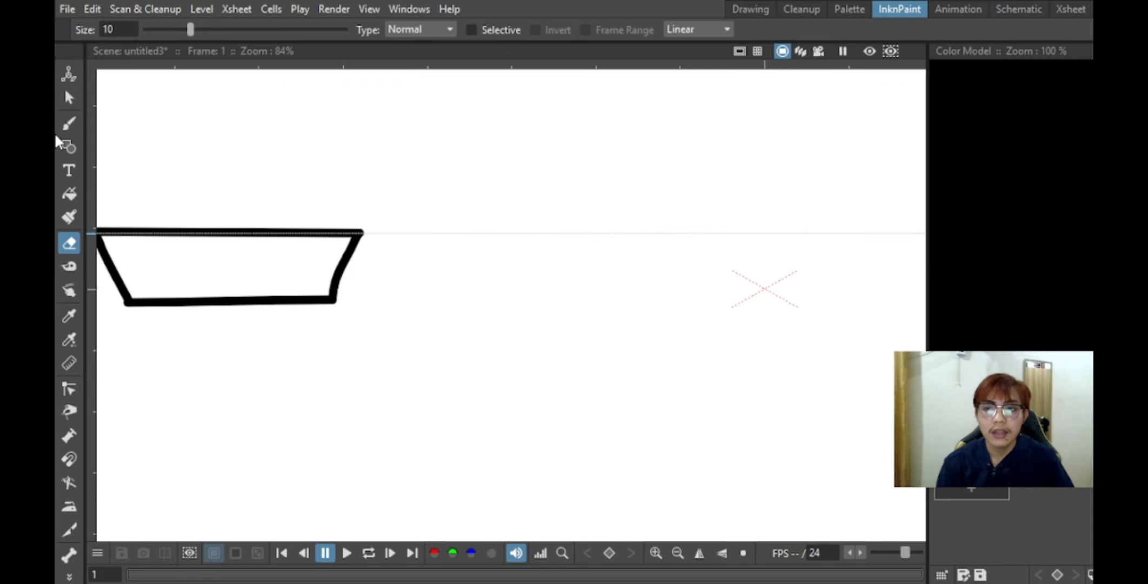
{"action": "left_click", "coordinate": [69, 195]}
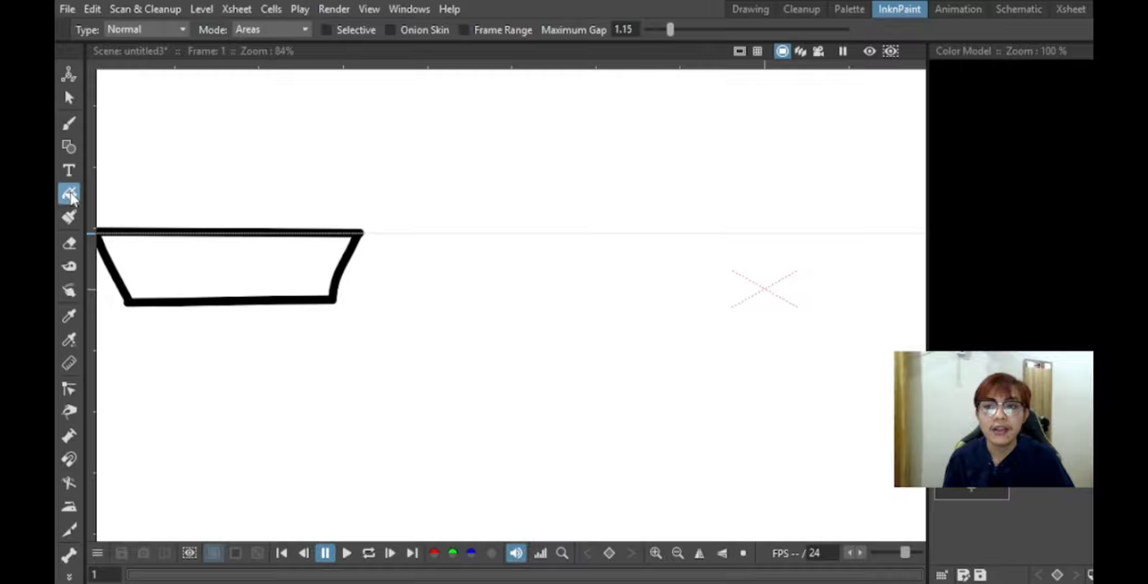
{"action": "left_click", "coordinate": [178, 254]}
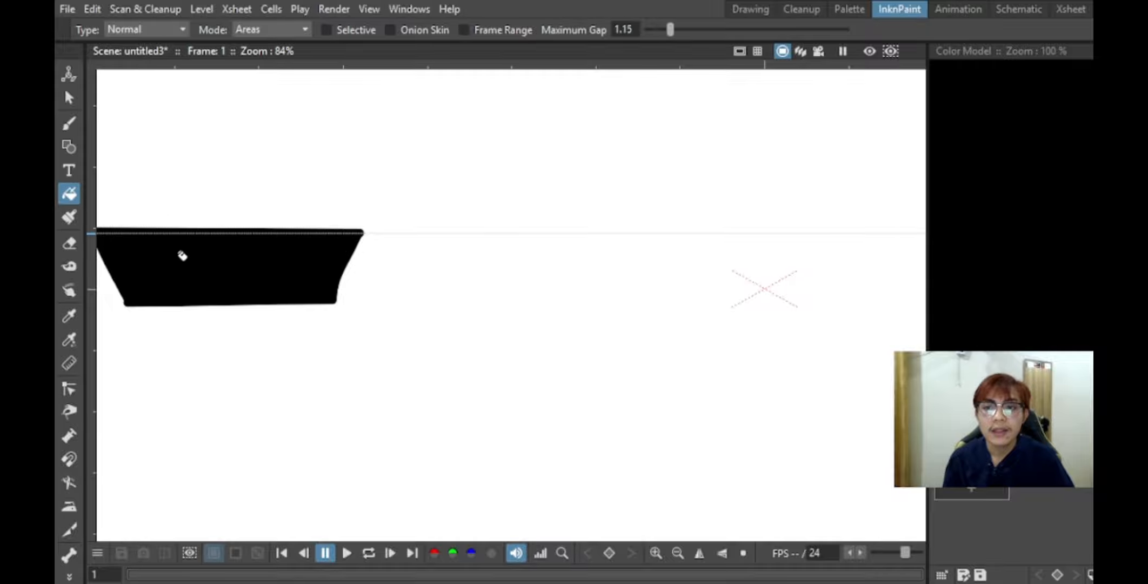
- Brush a vertical mast with a triangular flag on the left part of the hull and fill the flag with black
{"action": "left_click", "coordinate": [73, 122]}
{"action": "scroll", "coordinate": [135, 168], "scroll_direction": "down", "scroll_amount": 1}
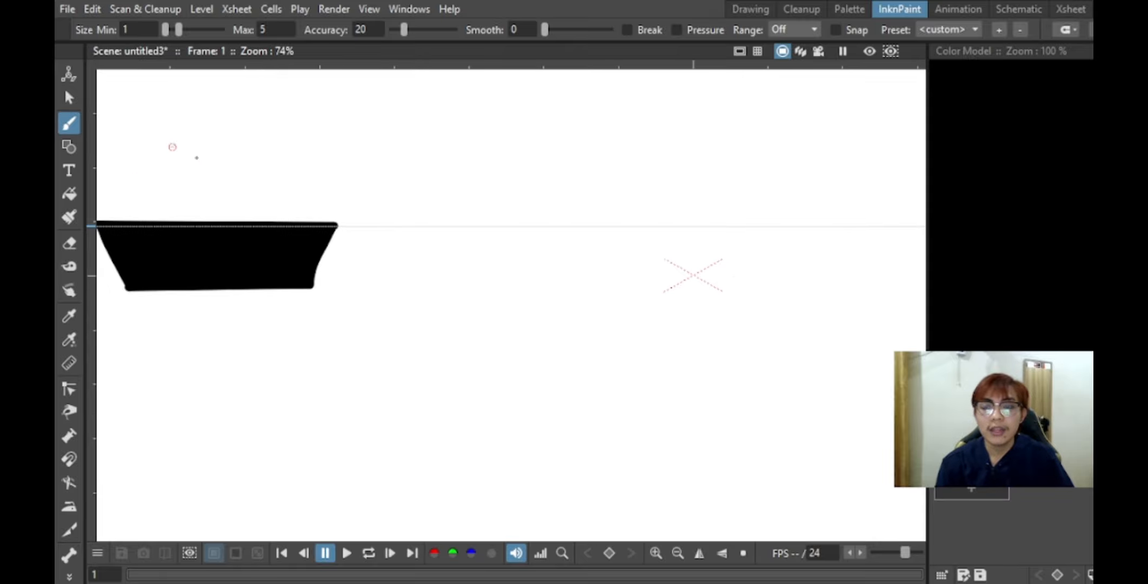
{"action": "scroll", "coordinate": [184, 162], "scroll_direction": "up", "scroll_amount": 3}
{"action": "scroll", "coordinate": [199, 189], "scroll_direction": "down", "scroll_amount": 3}
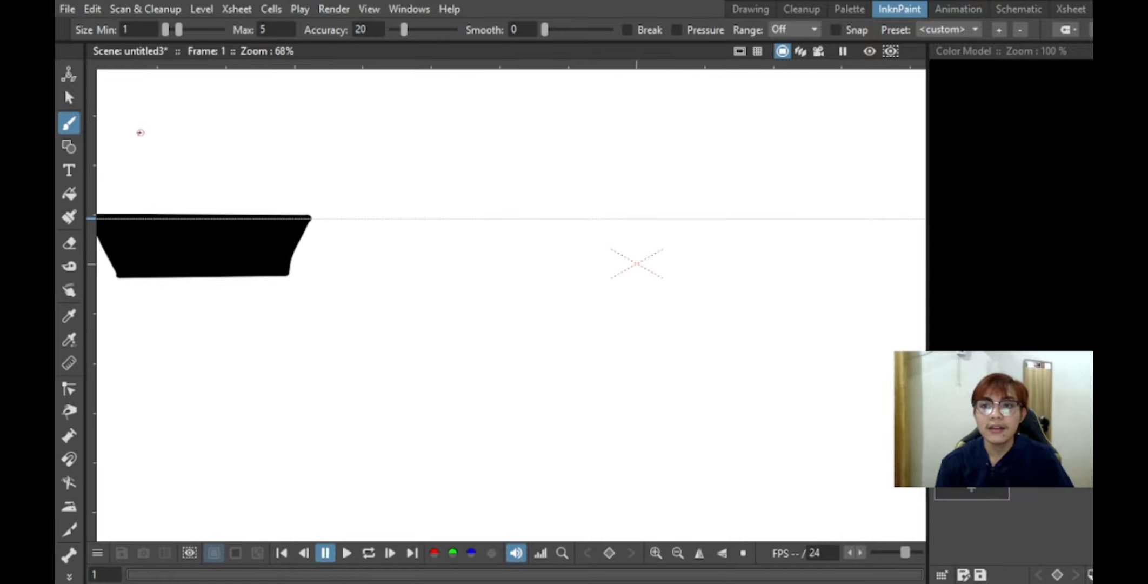
{"action": "left_click_drag", "start_coordinate": [131, 96], "coordinate": [129, 214]}
{"action": "key", "text": "ctrl+z"}
{"action": "left_click_drag", "start_coordinate": [139, 102], "coordinate": [140, 214]}
{"action": "mouse_move", "coordinate": [140, 104]}
{"action": "left_mouse_down"}
{"action": "mouse_move", "coordinate": [220, 151]}
{"action": "mouse_move", "coordinate": [140, 157]}
{"action": "left_mouse_up"}
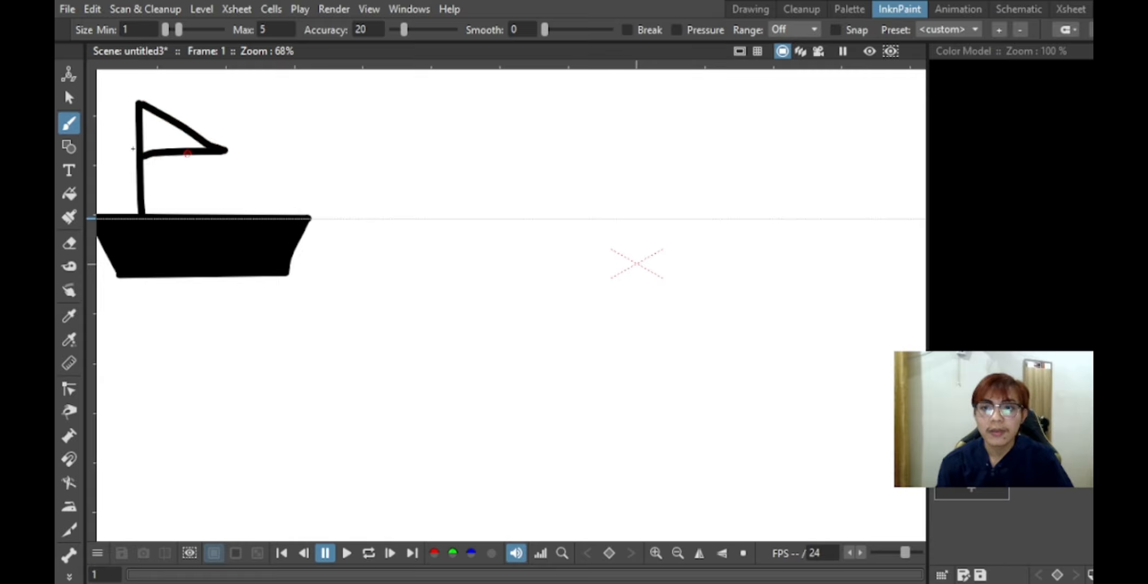
{"action": "left_click", "coordinate": [69, 193]}
{"action": "left_click", "coordinate": [160, 138]}
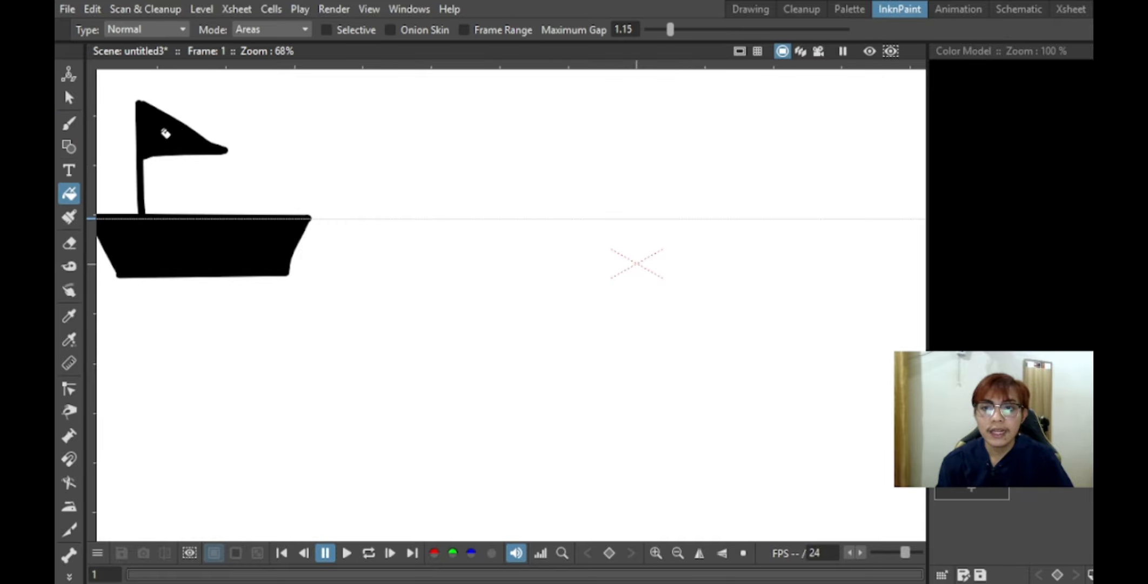
- In the Drawing room, duplicate the boat drawing into frame 2 of Col1
{"action": "left_click", "coordinate": [755, 5]}
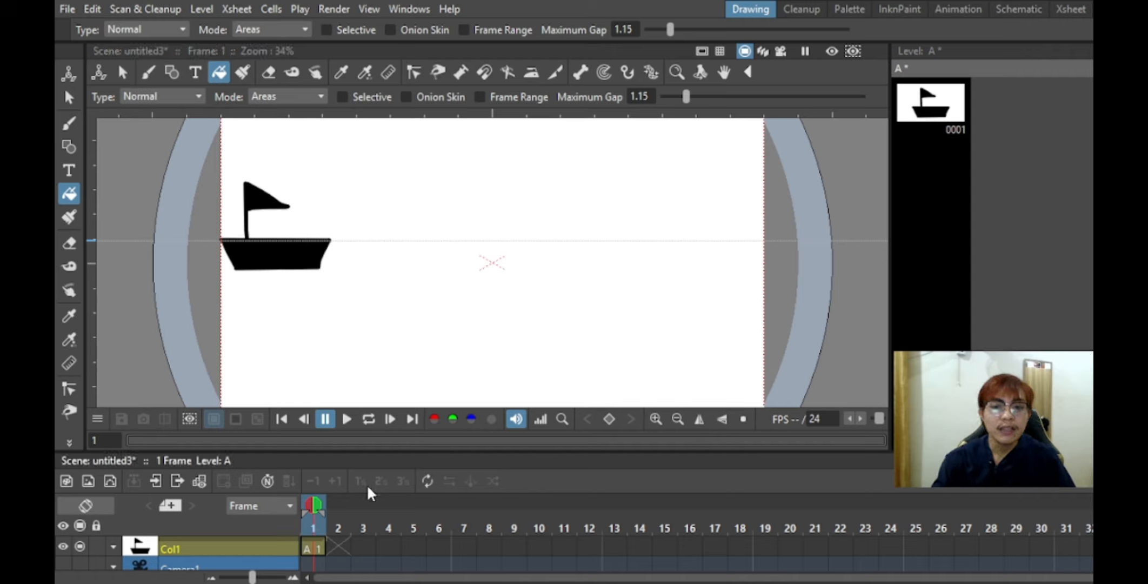
{"action": "left_click", "coordinate": [335, 542]}
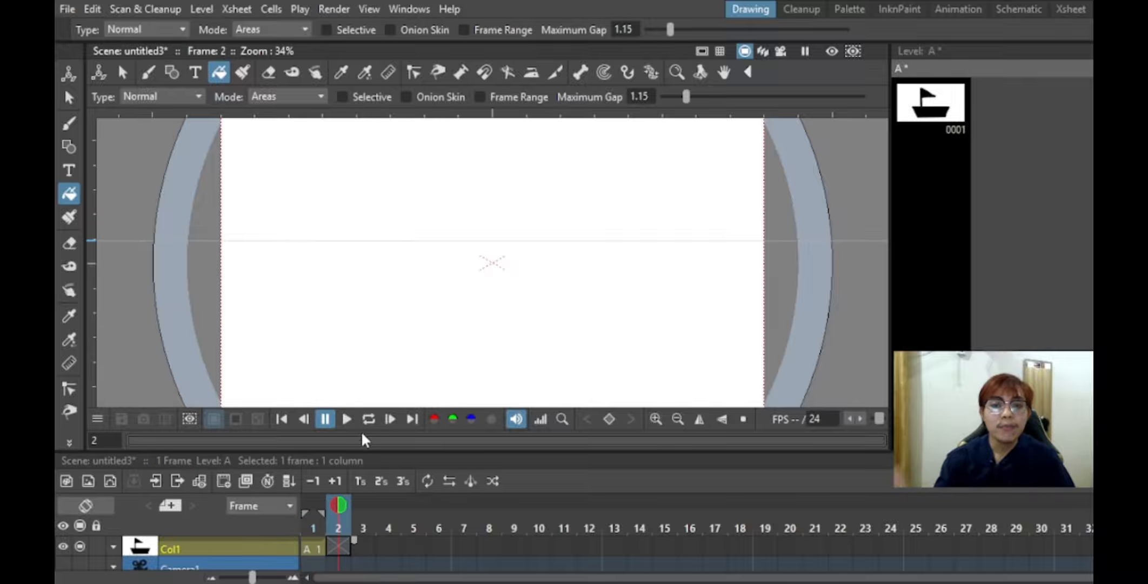
{"action": "left_click", "coordinate": [322, 541]}
{"action": "left_click", "coordinate": [341, 545]}
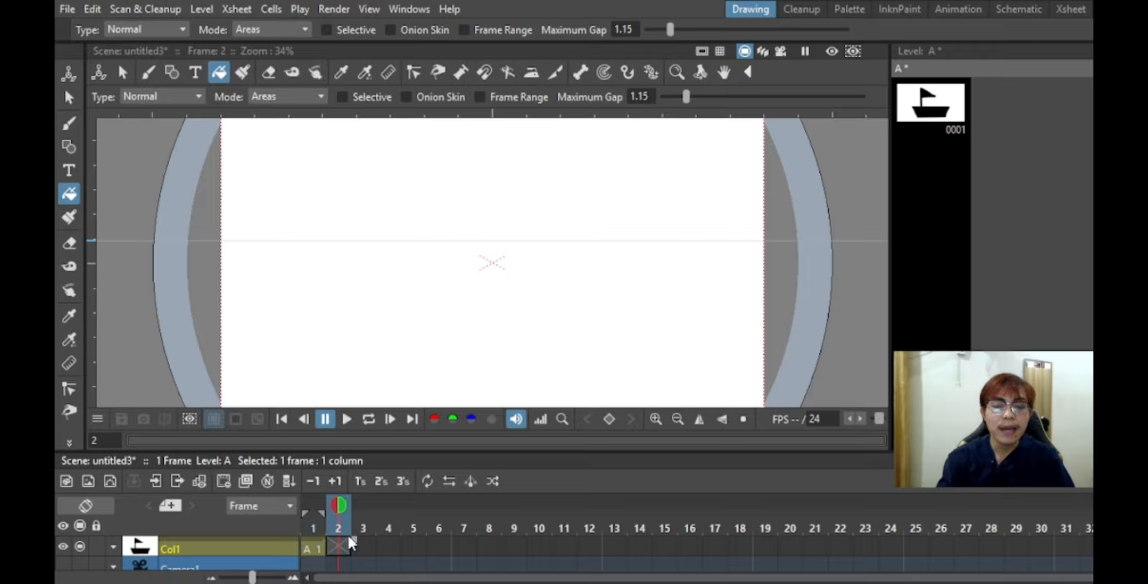
{"action": "key", "text": "d"}
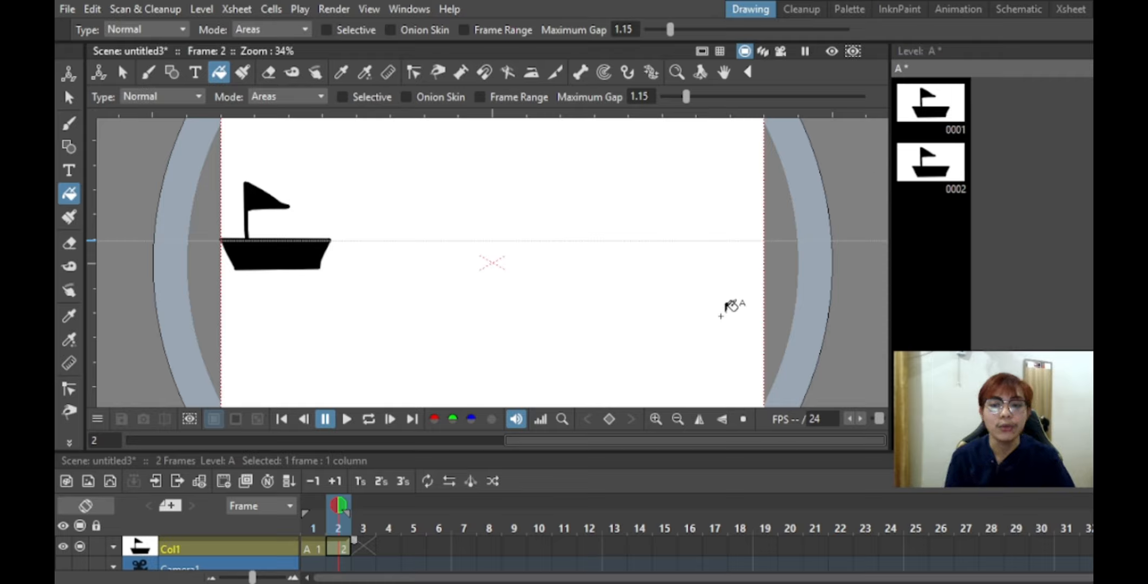
- With the Animate tool at frame 1, move Col1's center onto the boat hull, at about X -161.59 mm, Y 9.39 mm
{"action": "left_click", "coordinate": [312, 533]}
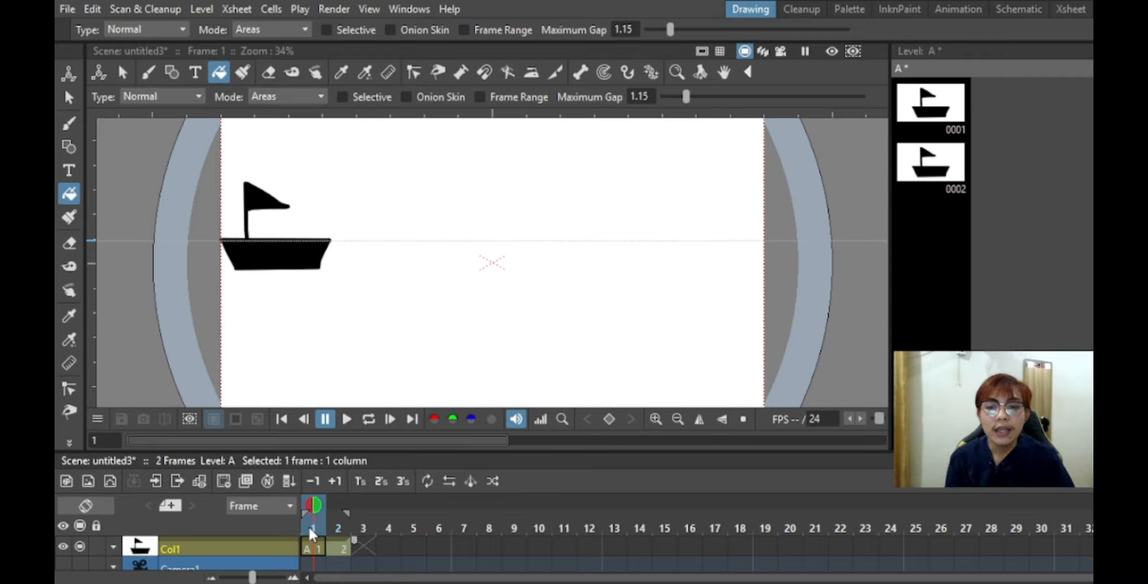
{"action": "left_click", "coordinate": [69, 73]}
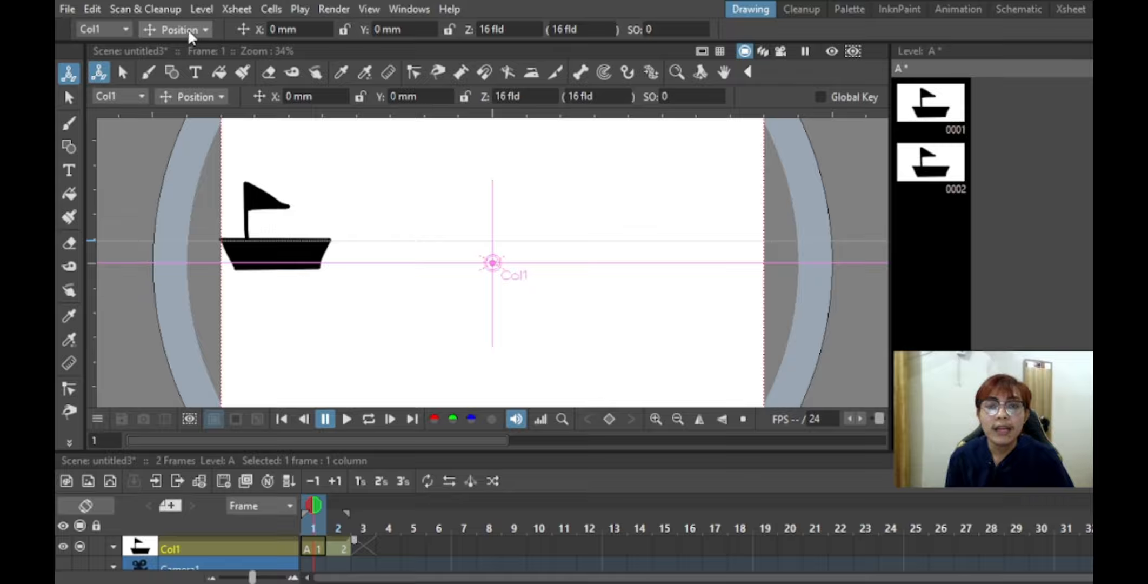
{"action": "left_click", "coordinate": [172, 133]}
{"action": "left_click_drag", "start_coordinate": [493, 263], "coordinate": [276, 250]}
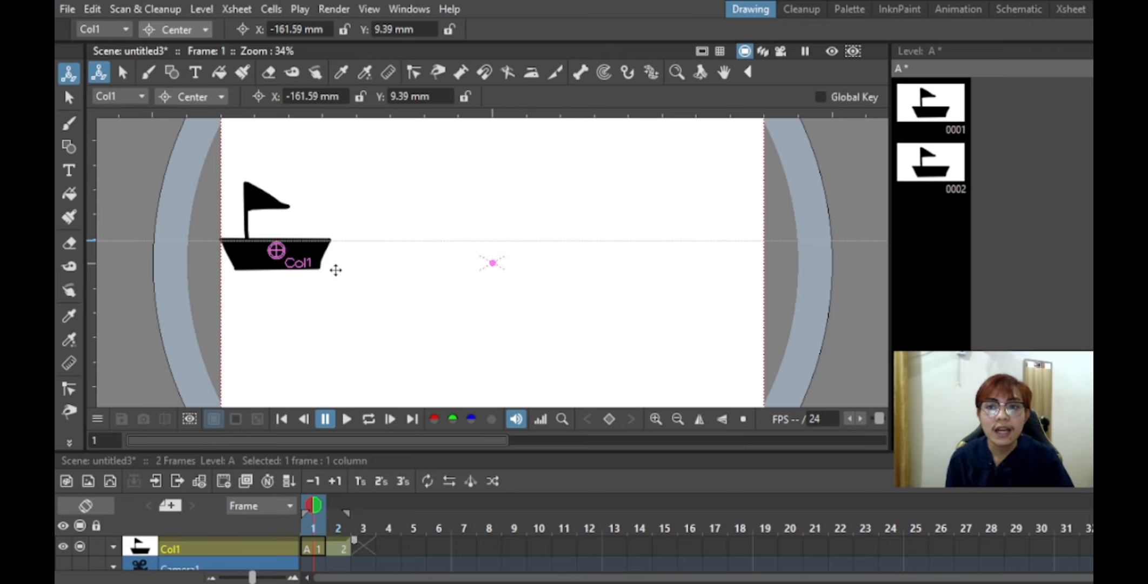
- In Position mode at frame 1, move the boat straight left past the camera's edge, to about X -59.5 mm
{"action": "left_click", "coordinate": [194, 55]}
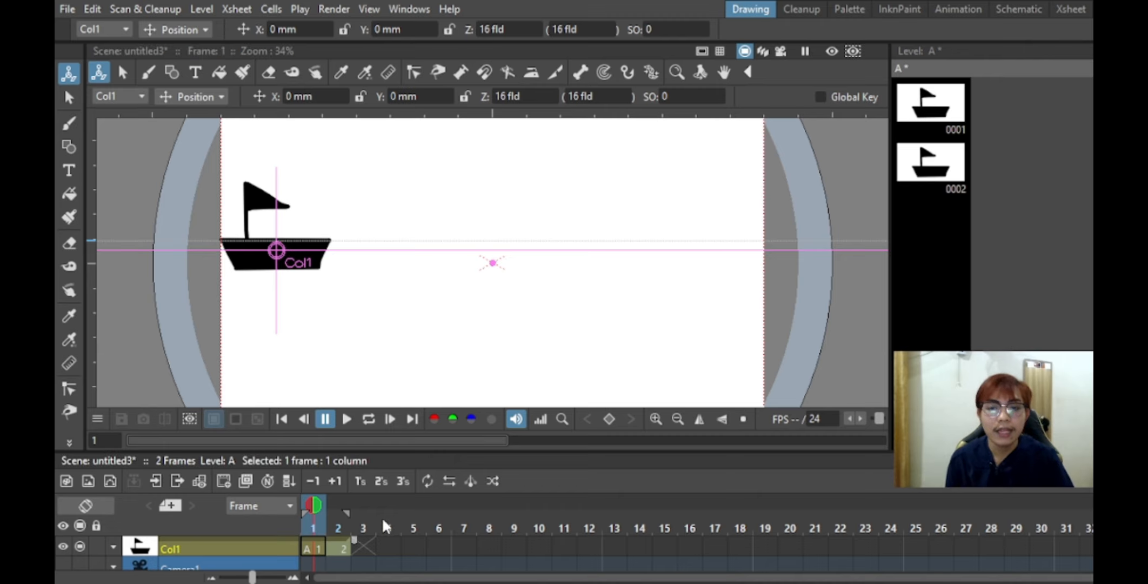
{"action": "left_click", "coordinate": [341, 543]}
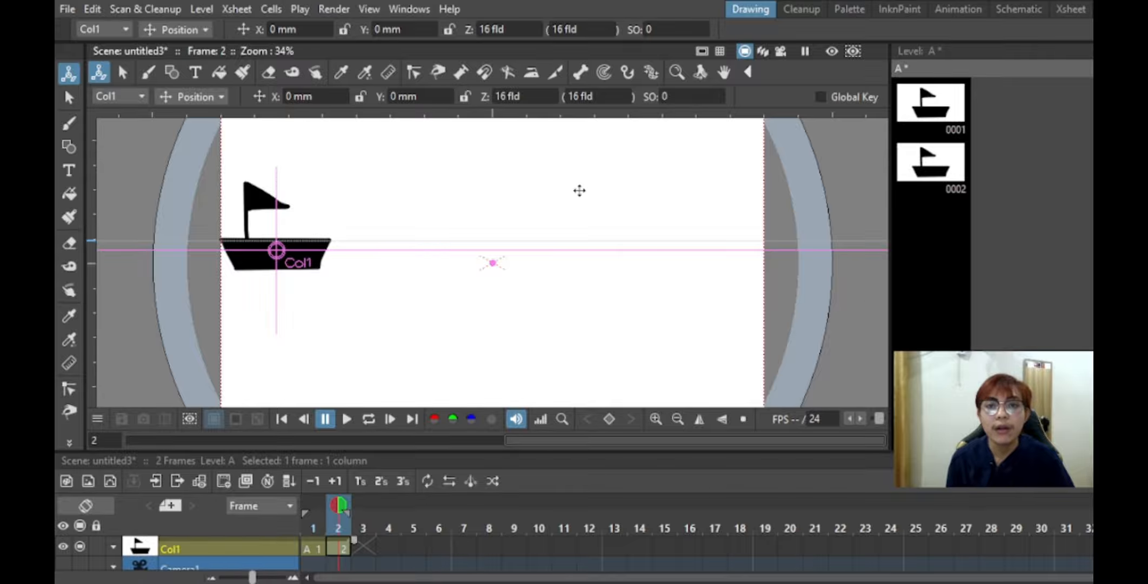
{"action": "left_click", "coordinate": [313, 529]}
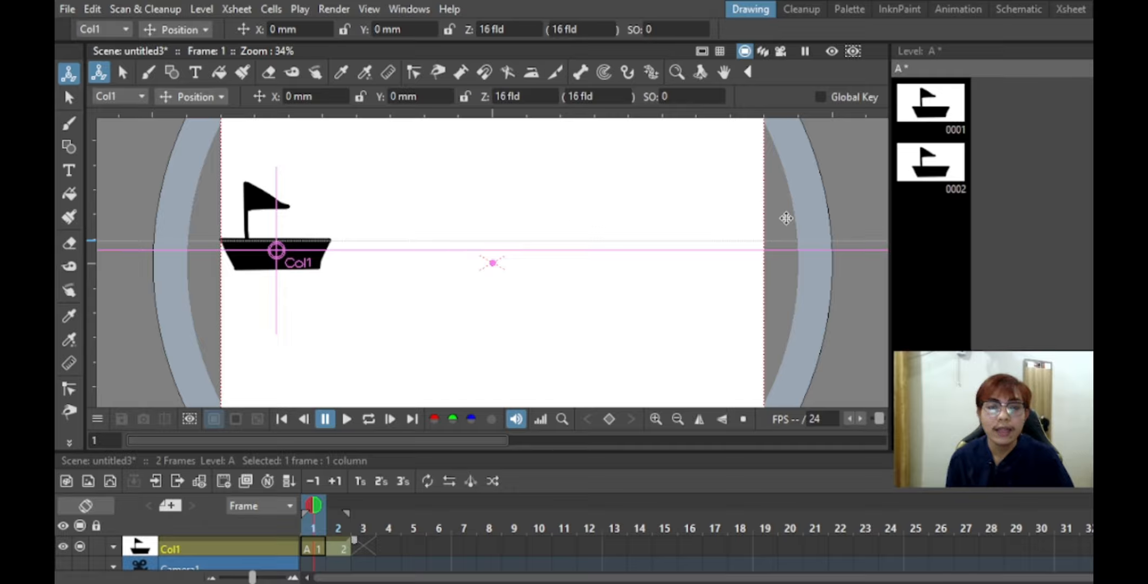
{"action": "left_click_drag", "start_coordinate": [278, 251], "coordinate": [198, 250]}
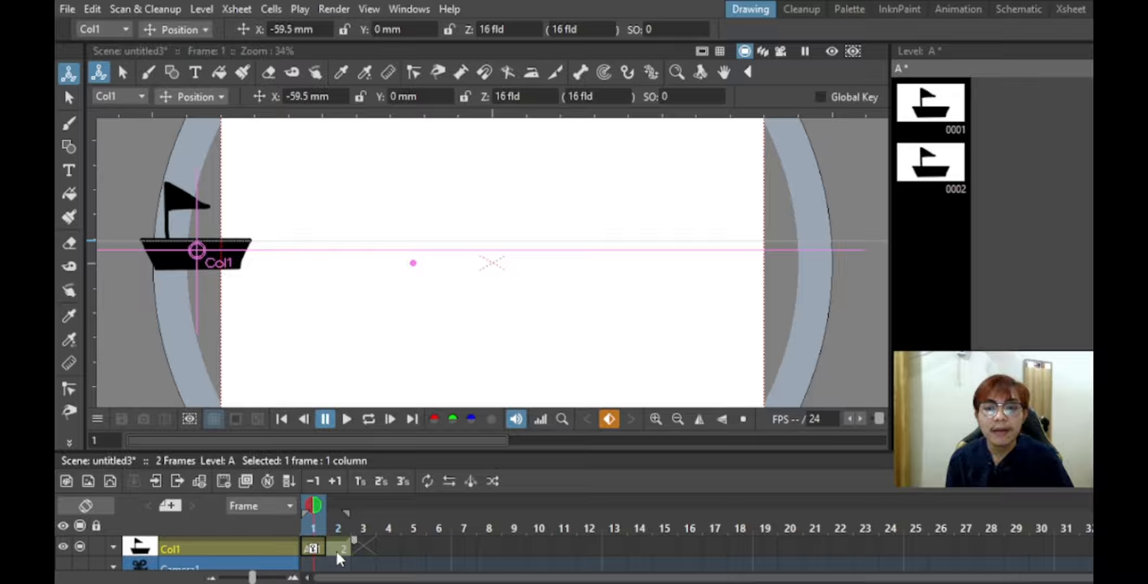
- At frame 2, move the boat across the canvas past the camera's right edge, to about X 389.56 mm, Y -1.25 mm
{"action": "left_click", "coordinate": [337, 548]}
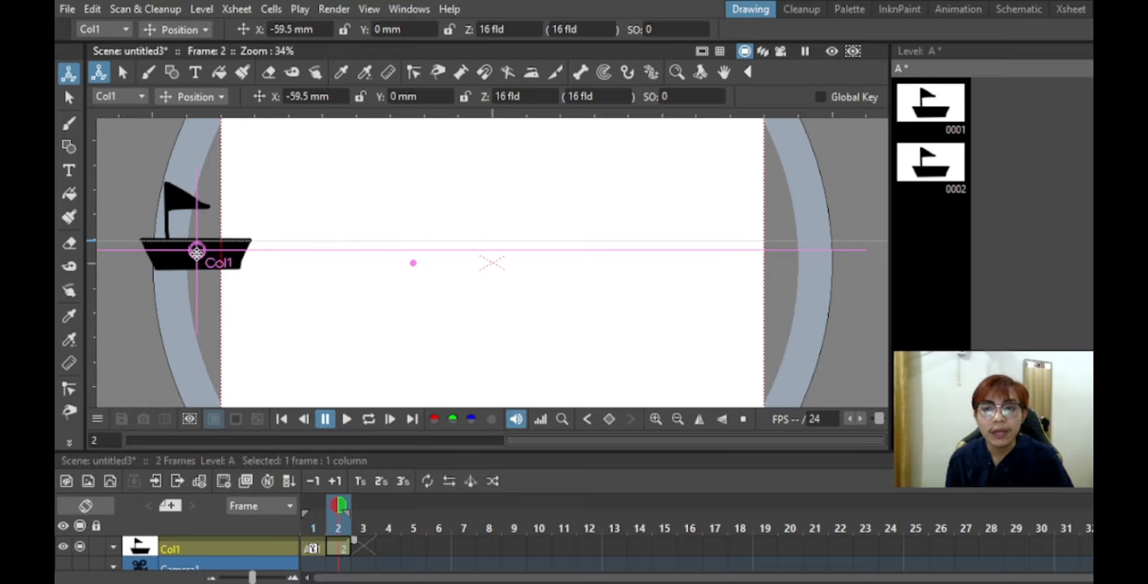
{"action": "left_click_drag", "start_coordinate": [196, 251], "coordinate": [796, 253]}
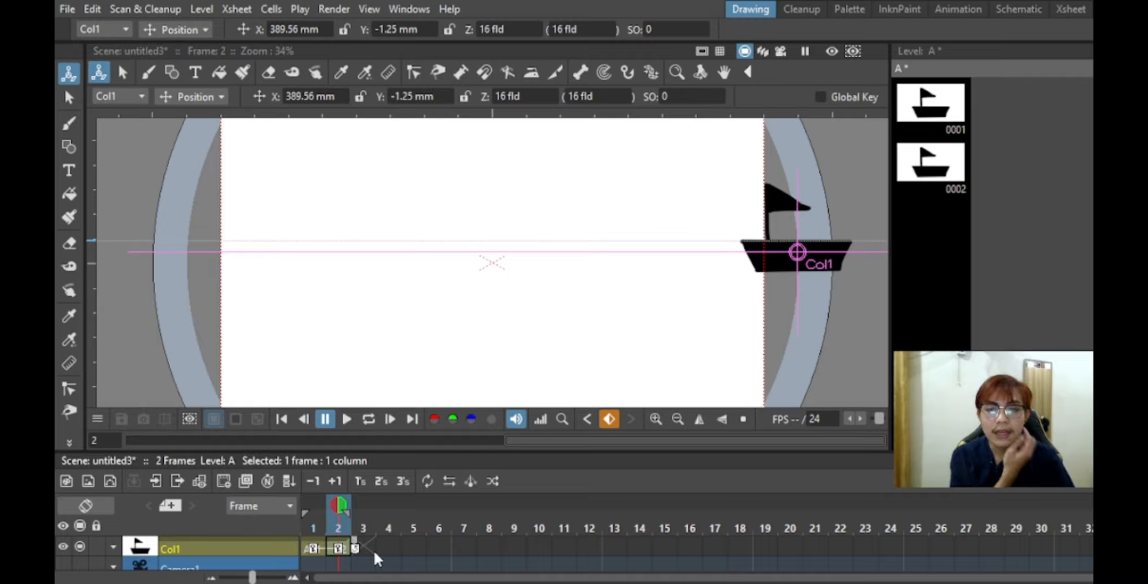
{"action": "left_click", "coordinate": [317, 548]}
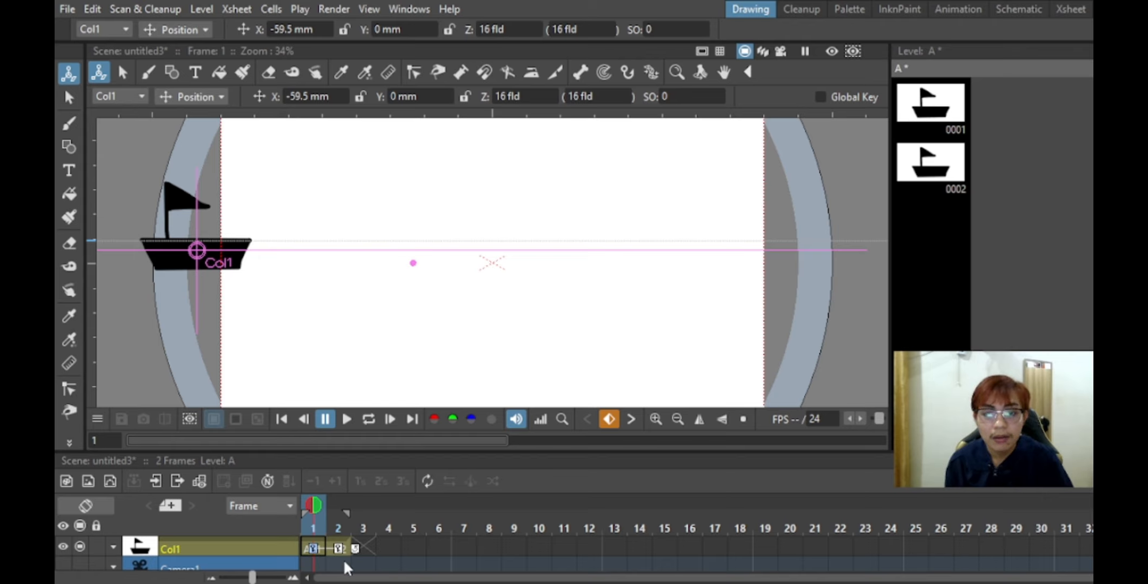
{"action": "left_click_drag", "start_coordinate": [488, 504], "coordinate": [568, 466]}
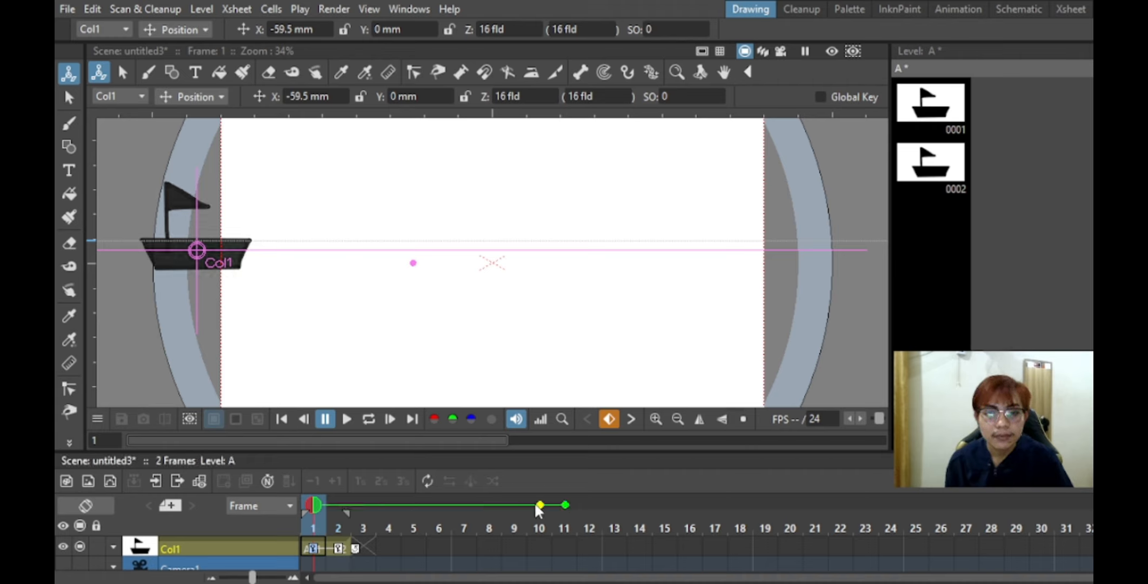
{"action": "left_click", "coordinate": [564, 505]}
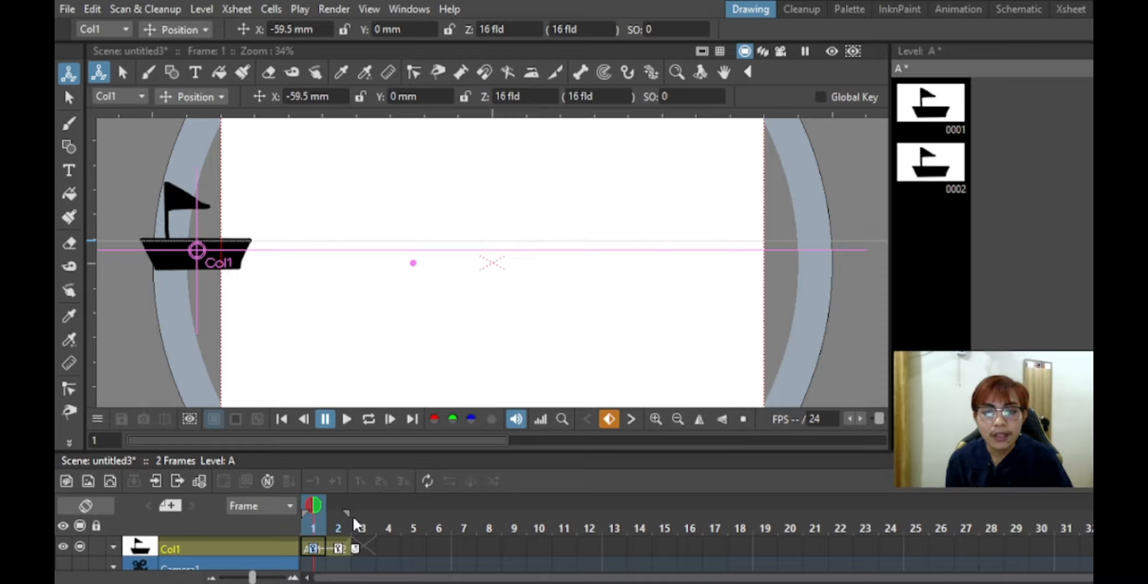
- Extend the play range to frame 12 and move the boat's end keyframe from frame 2 to frame 12
{"action": "left_click_drag", "start_coordinate": [344, 511], "coordinate": [363, 511]}
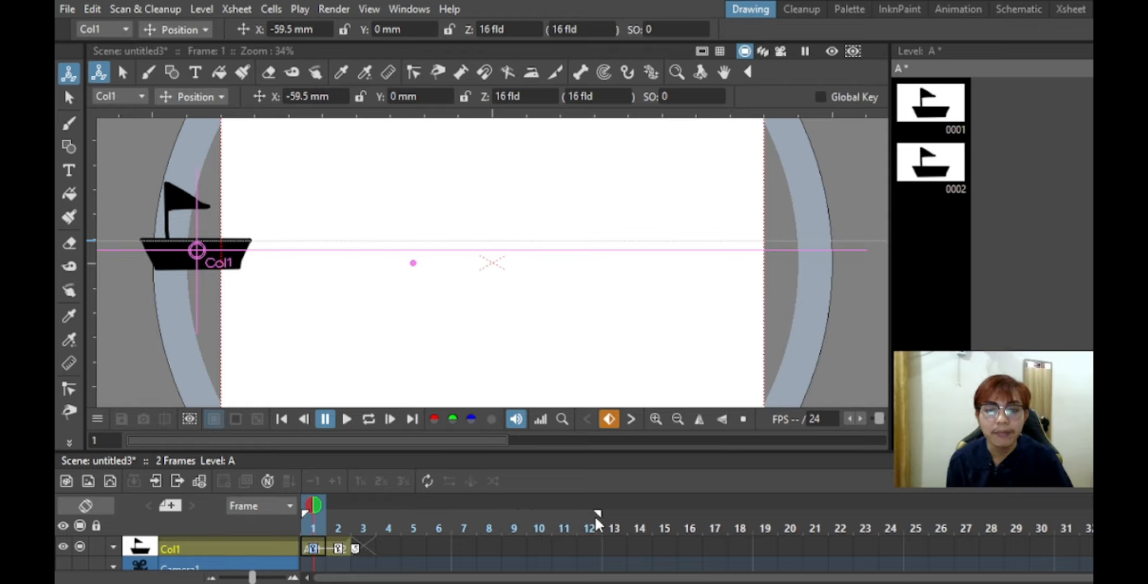
{"action": "left_click", "coordinate": [339, 547]}
{"action": "left_click_drag", "start_coordinate": [339, 552], "coordinate": [466, 552]}
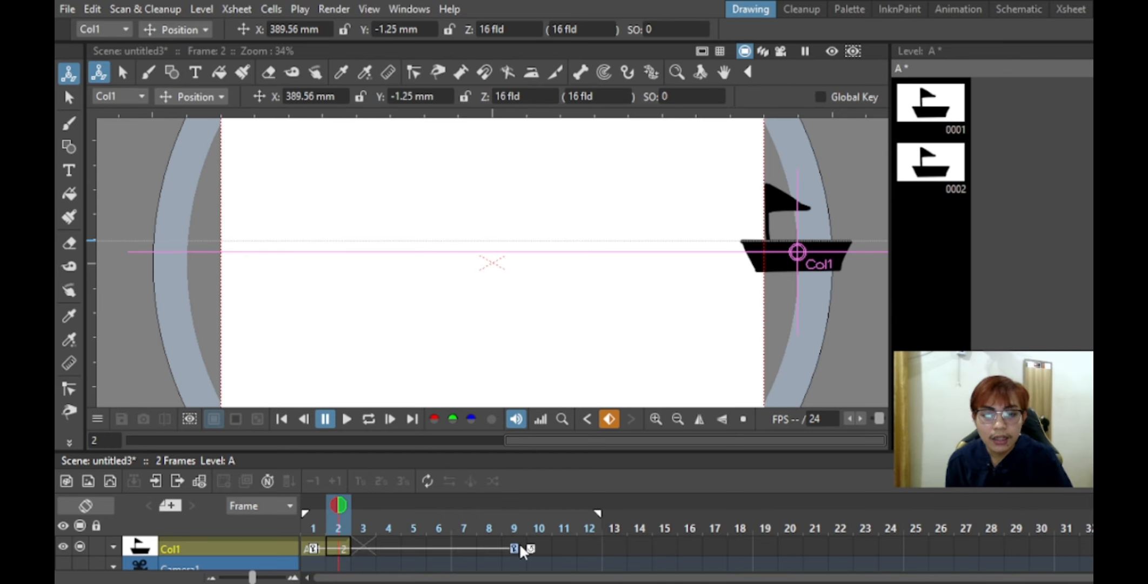
{"action": "left_click_drag", "start_coordinate": [585, 545], "coordinate": [585, 545]}
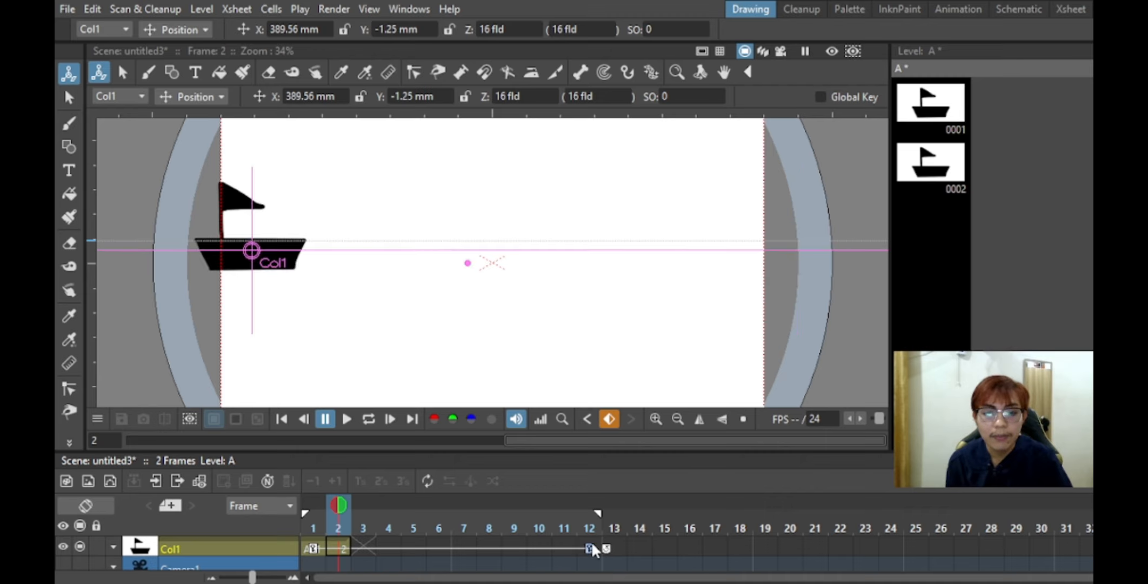
- Extend the frame 2 drawing in Col1 through frame 12, select all twelve cells and play the animation from frame 1
{"action": "left_click", "coordinate": [320, 550]}
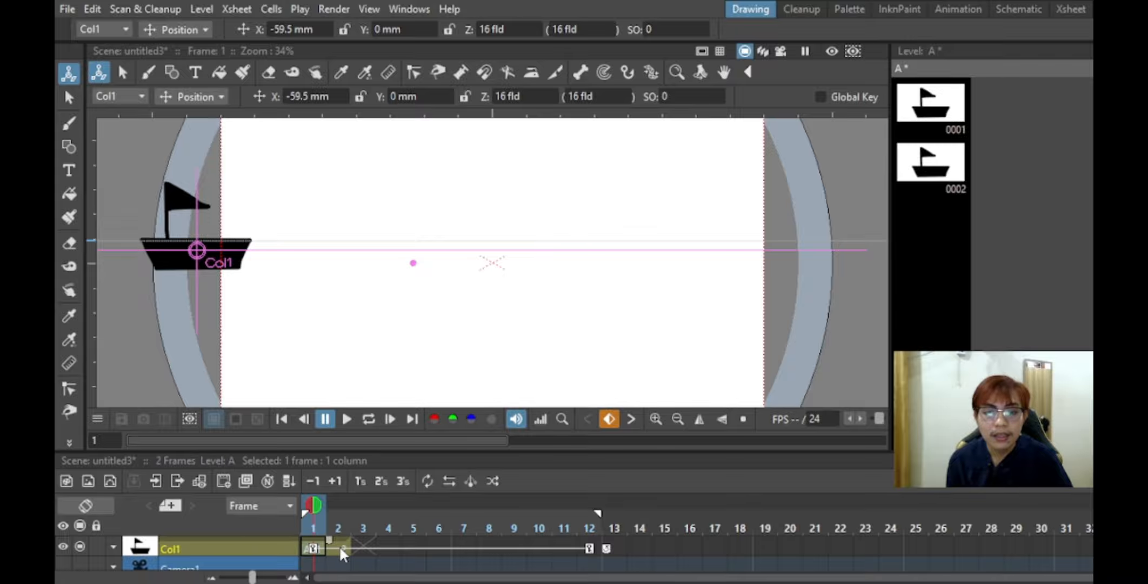
{"action": "left_click", "coordinate": [344, 546]}
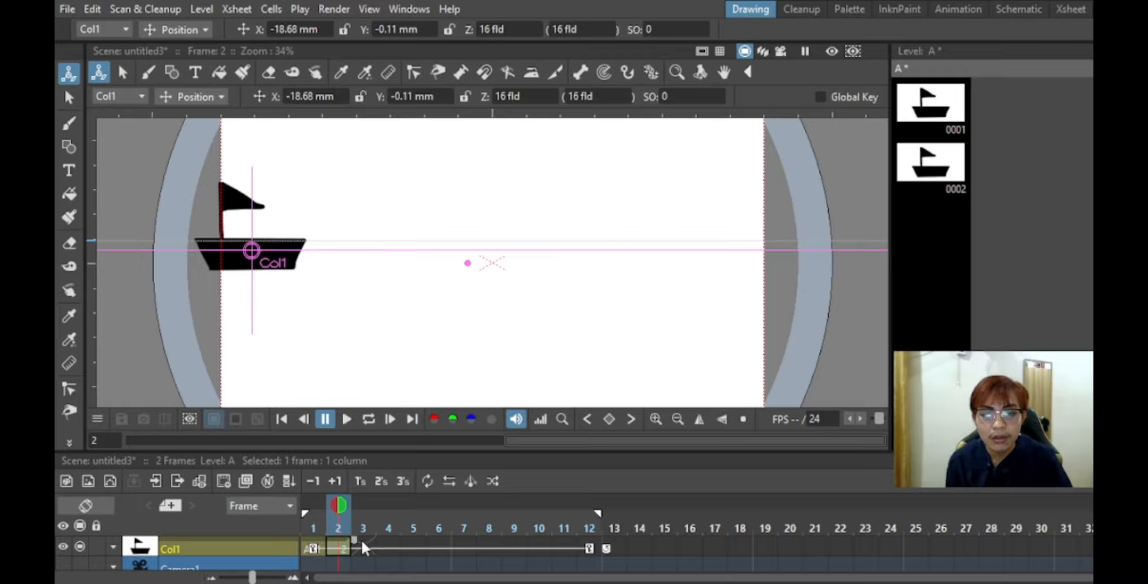
{"action": "mouse_move", "coordinate": [356, 540]}
{"action": "left_mouse_down"}
{"action": "mouse_move", "coordinate": [367, 541]}
{"action": "mouse_move", "coordinate": [356, 552]}
{"action": "left_mouse_up"}
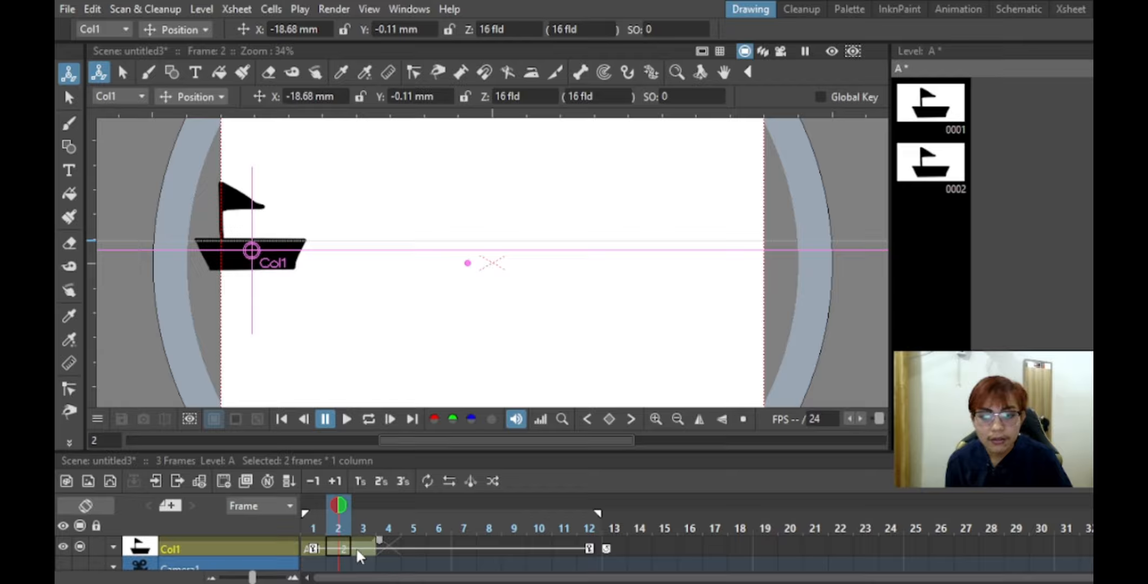
{"action": "left_click_drag", "start_coordinate": [464, 541], "coordinate": [607, 543]}
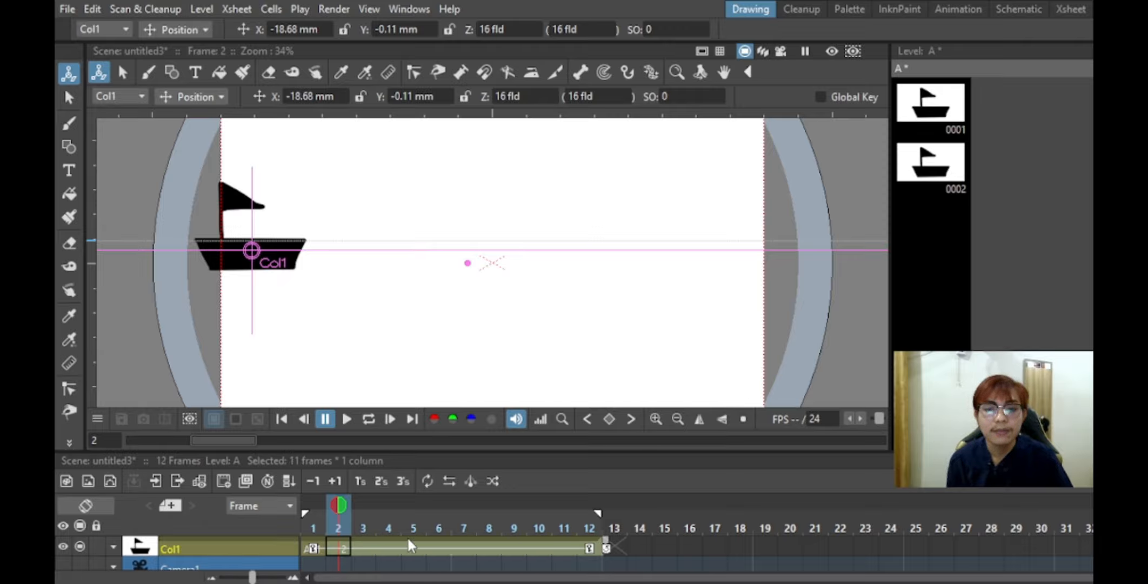
{"action": "left_click", "coordinate": [313, 543], "text": "shift"}
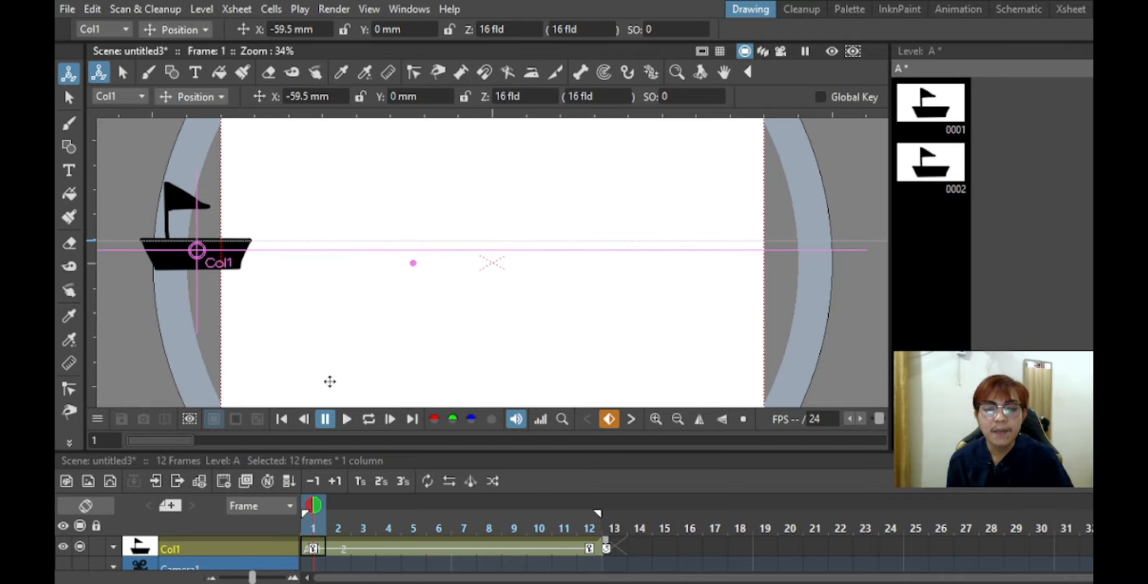
{"action": "left_click", "coordinate": [341, 421]}
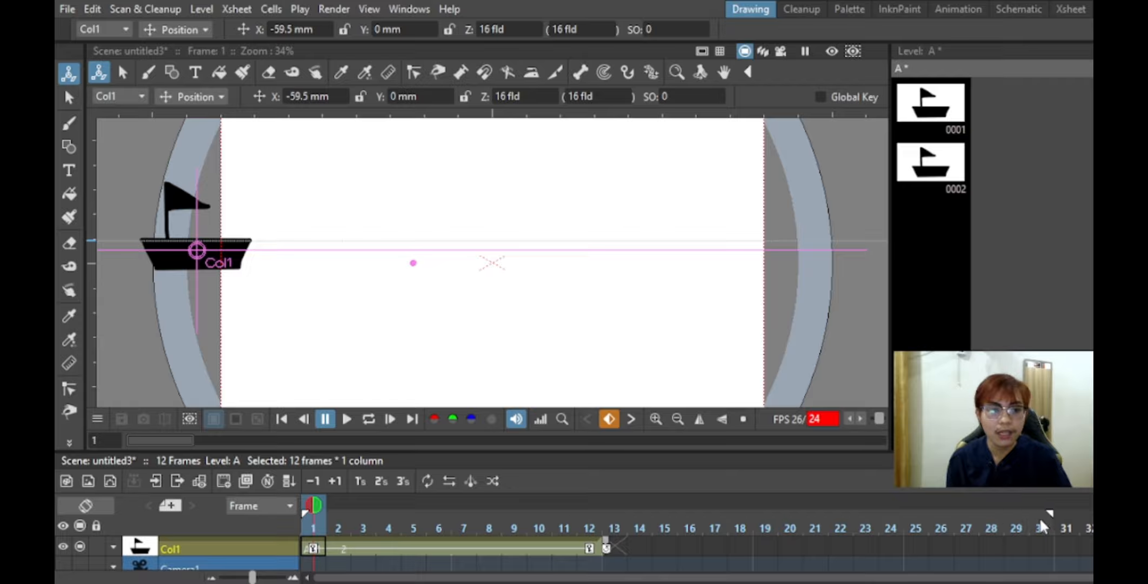
- Move the boat's end keyframe from frame 12 to frame 30 and extend Col1's drawing cells through frame 30
{"action": "left_click", "coordinate": [588, 544]}
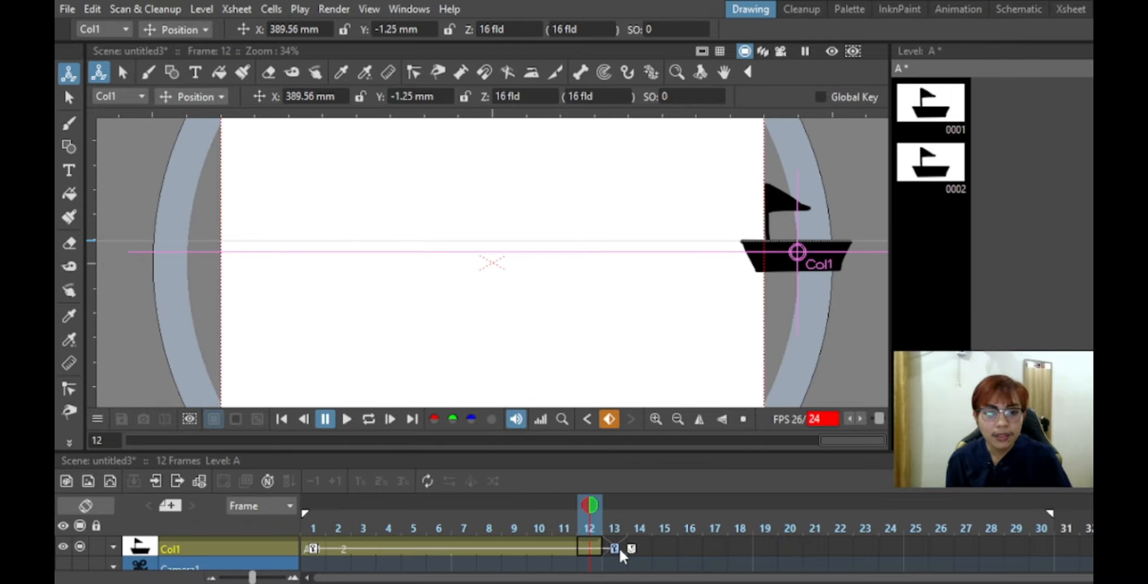
{"action": "left_click_drag", "start_coordinate": [621, 554], "coordinate": [1033, 565]}
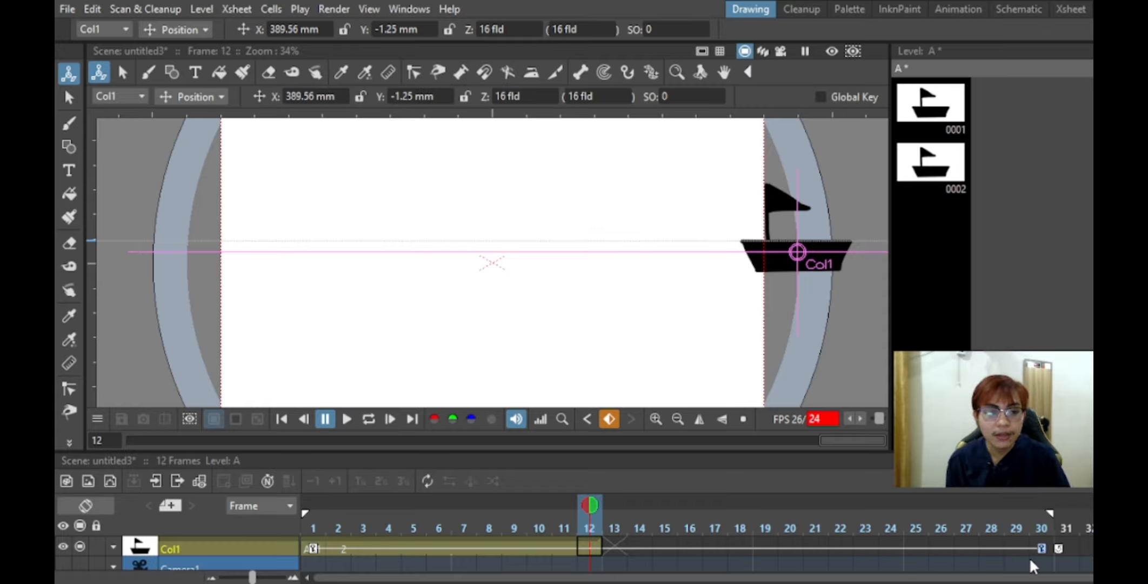
{"action": "left_click", "coordinate": [598, 541]}
{"action": "left_click_drag", "start_coordinate": [599, 541], "coordinate": [1057, 552]}
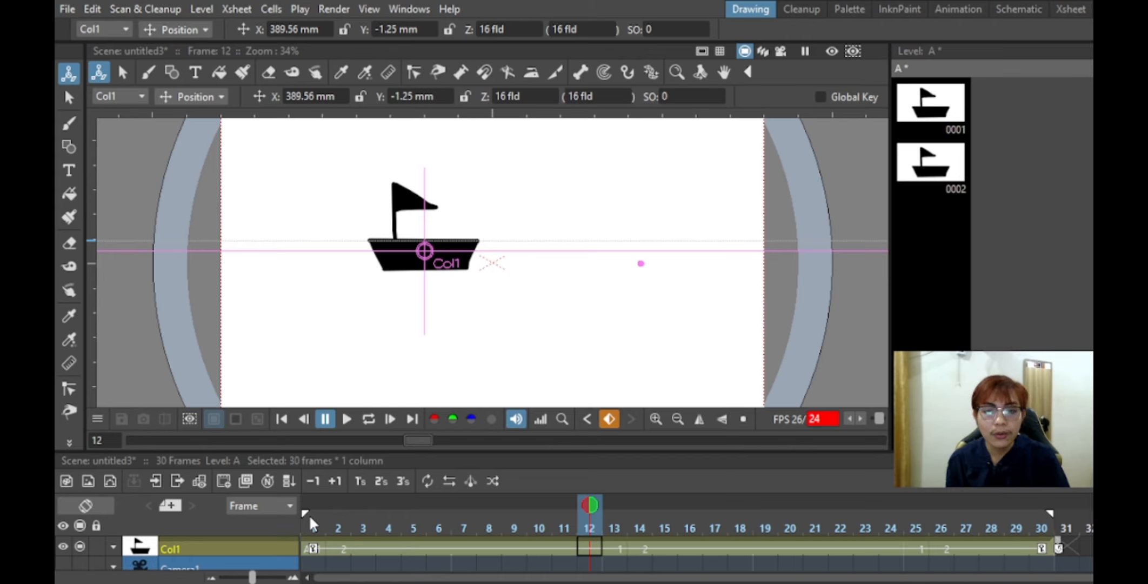
- Return to frame 1 and play the 30-frame boat animation
{"action": "left_click", "coordinate": [314, 498]}
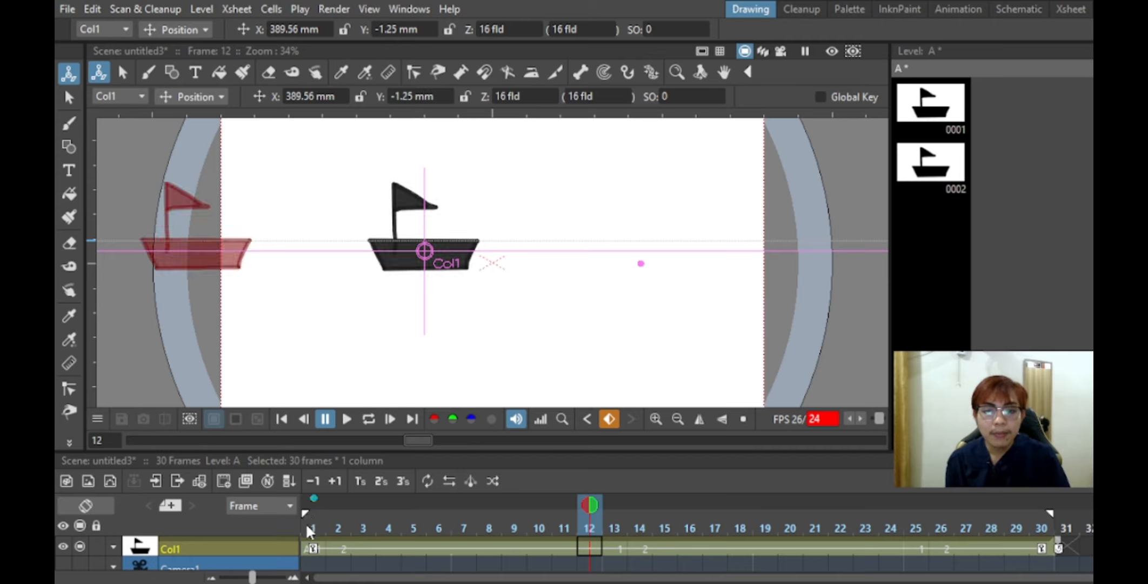
{"action": "left_click", "coordinate": [305, 523]}
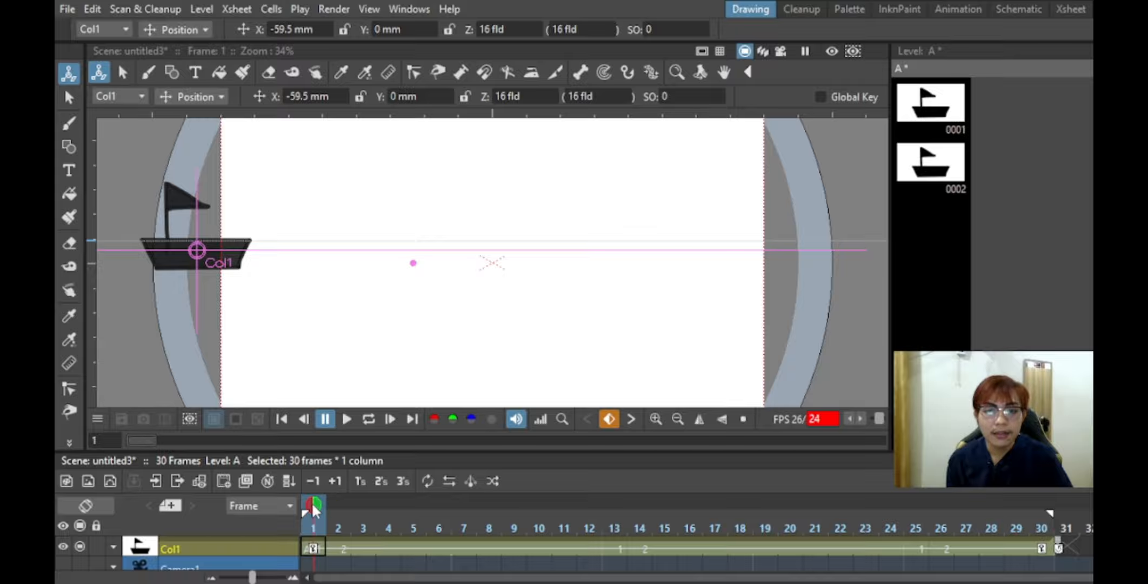
{"action": "left_click", "coordinate": [346, 422]}
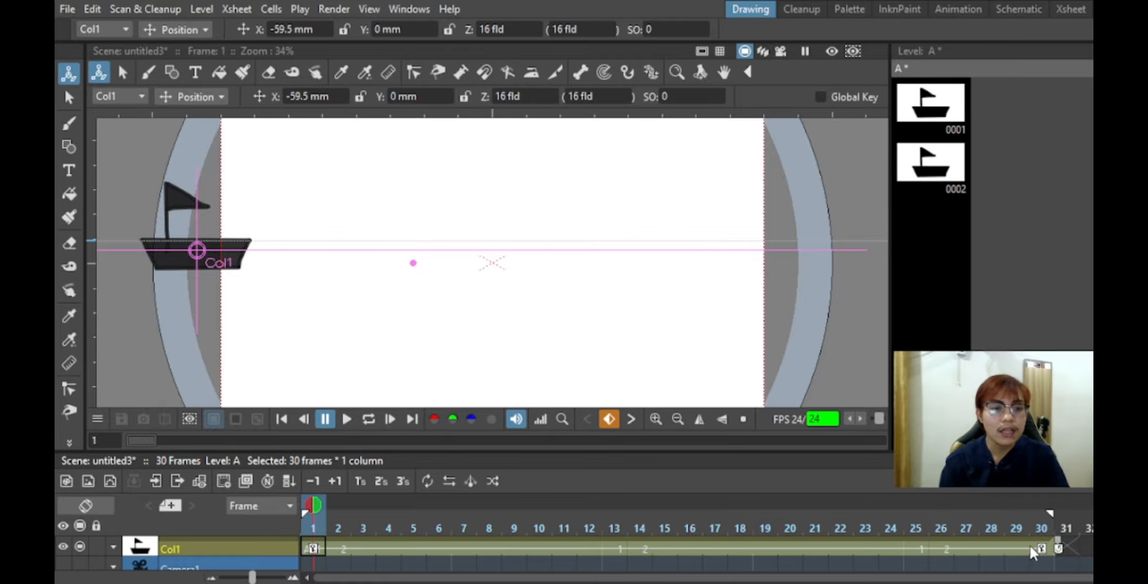
- Extend the play range to frame 60 and fill Col1's drawing cells through frame 60
{"action": "scroll", "coordinate": [1010, 541], "scroll_direction": "down", "scroll_amount": 3}
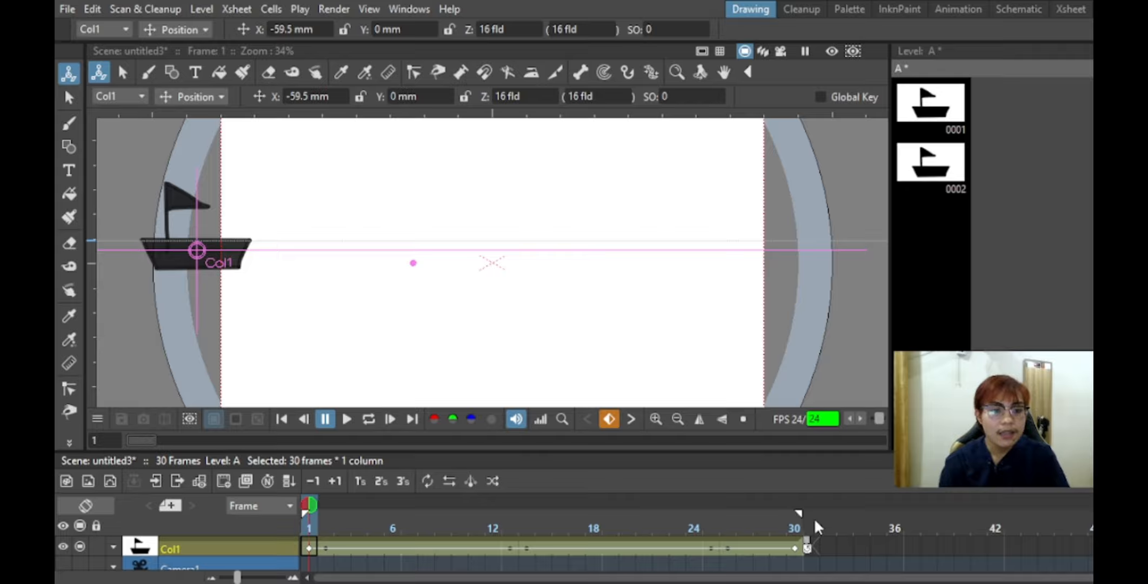
{"action": "scroll", "coordinate": [813, 526], "scroll_direction": "down", "scroll_amount": 2}
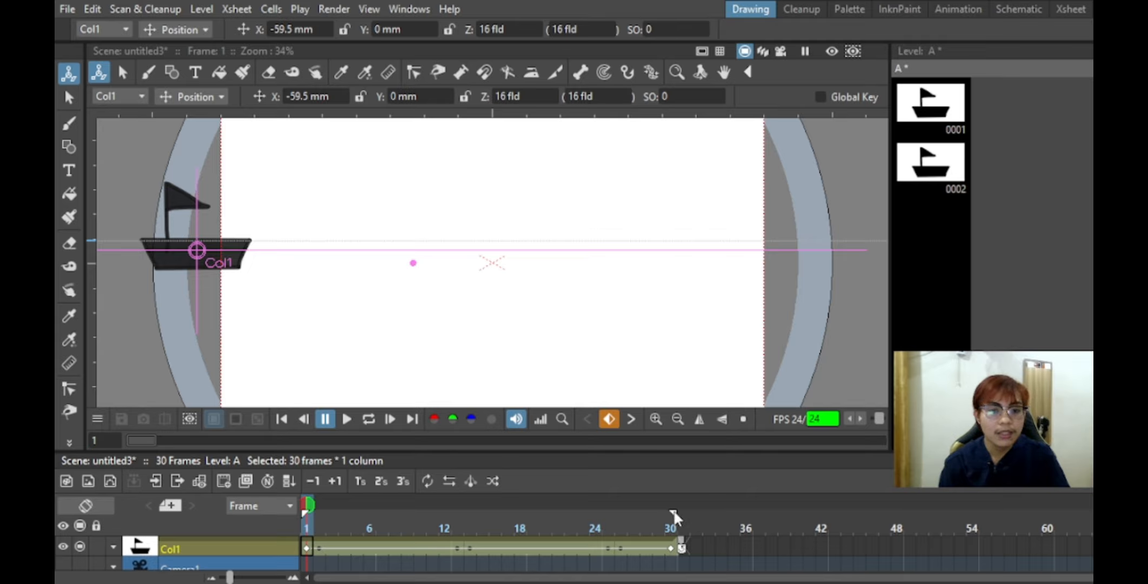
{"action": "left_click_drag", "start_coordinate": [1057, 512], "coordinate": [1049, 513]}
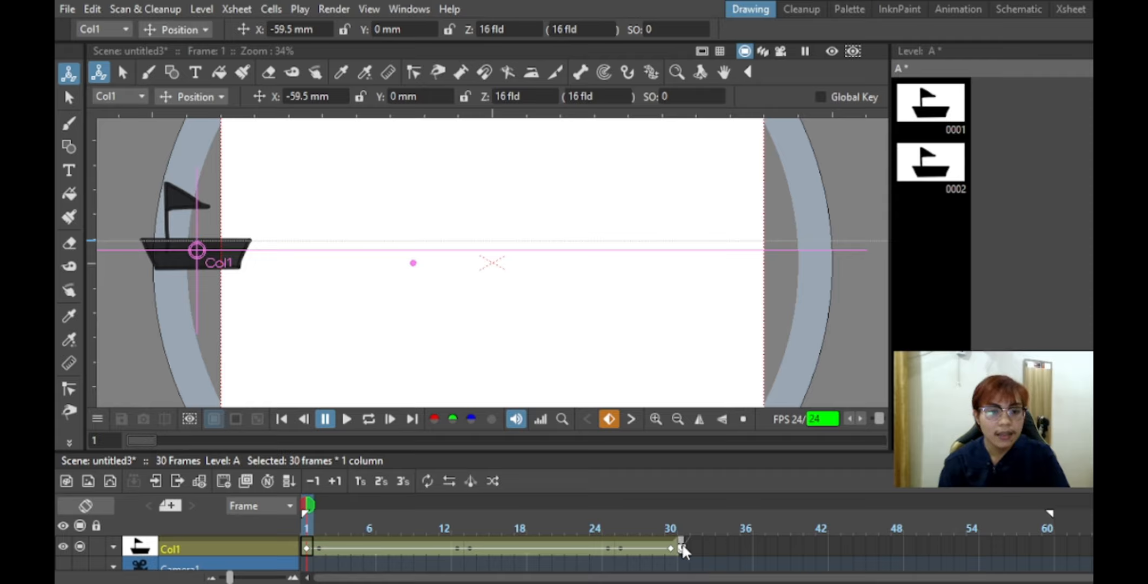
{"action": "left_click_drag", "start_coordinate": [681, 542], "coordinate": [1058, 535]}
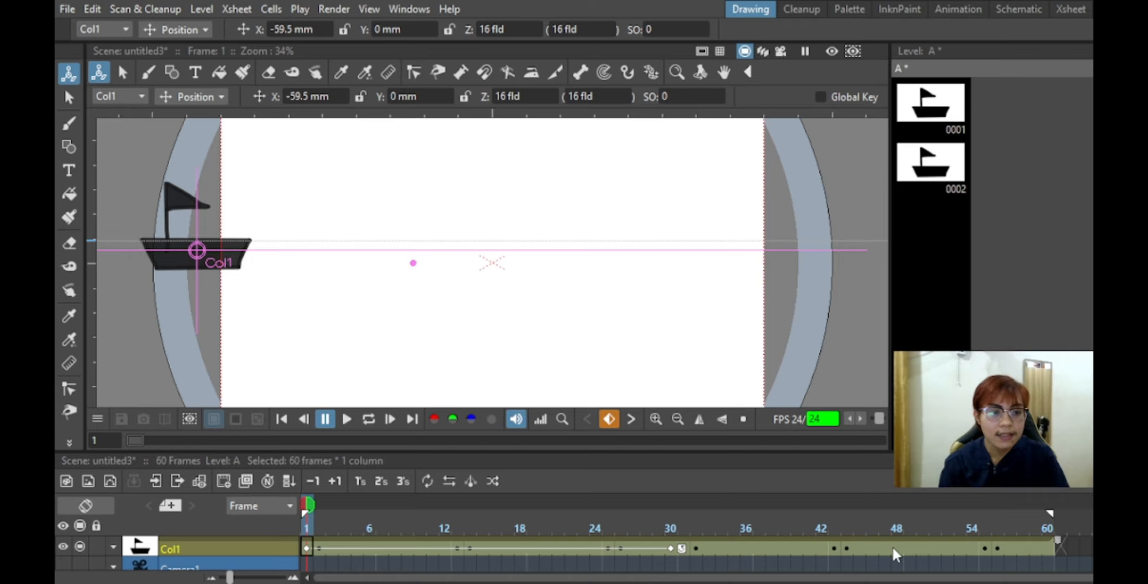
- Move the boat's end keyframe from frame 30 to frame 60
{"action": "left_click", "coordinate": [673, 548]}
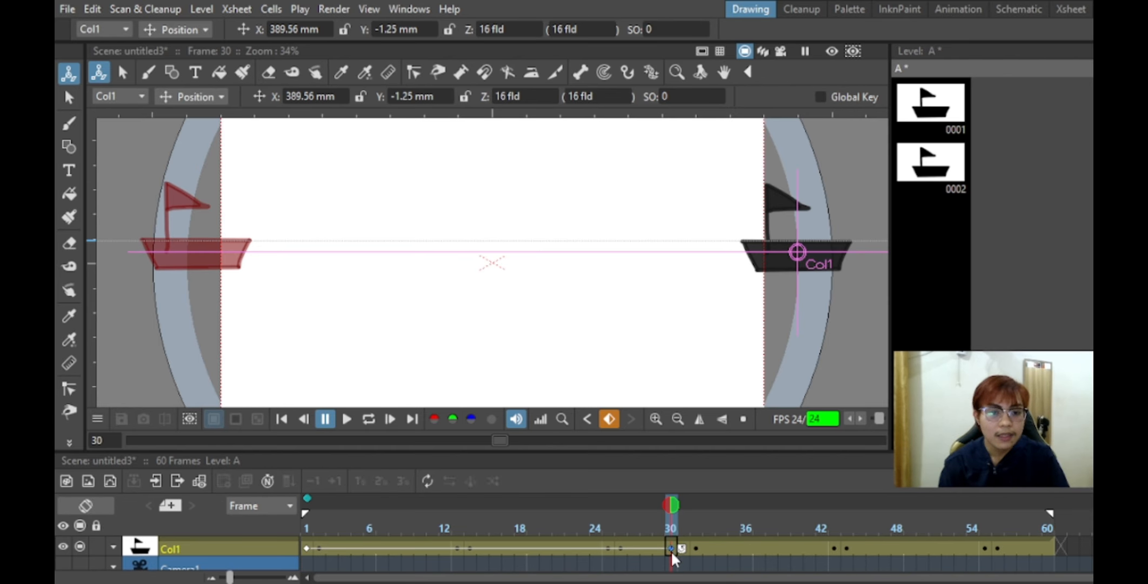
{"action": "scroll", "coordinate": [693, 551], "scroll_direction": "up", "scroll_amount": 3}
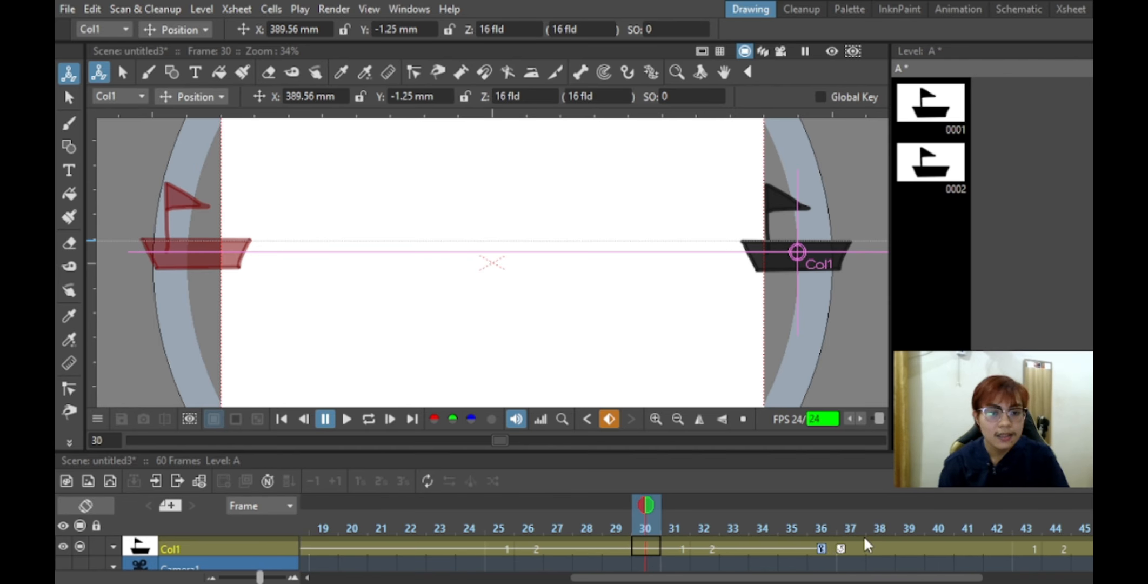
{"action": "scroll", "coordinate": [697, 548], "scroll_direction": "right", "scroll_amount": 6}
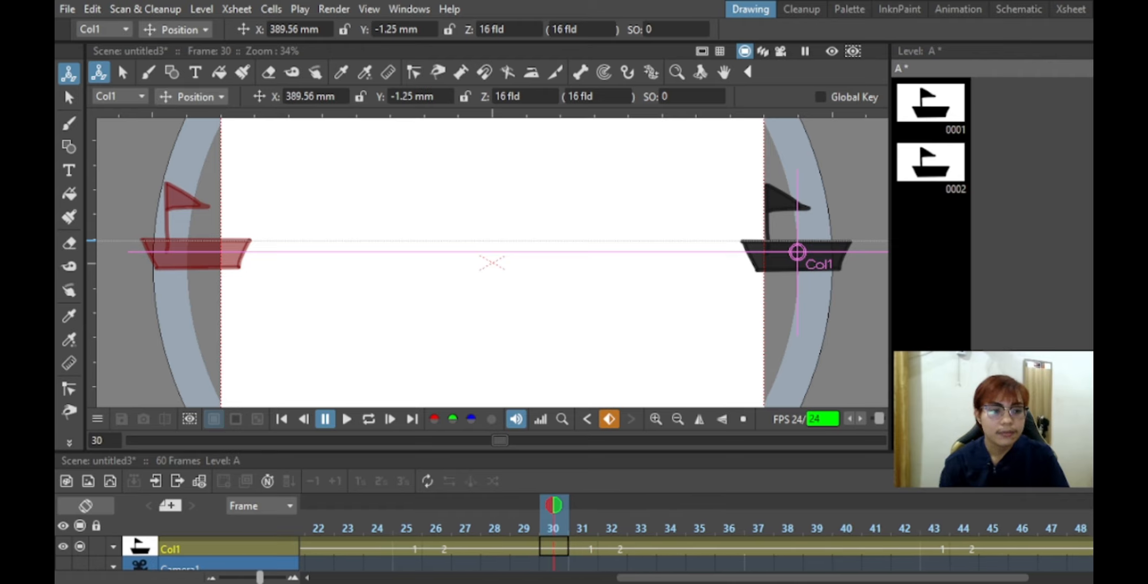
{"action": "scroll", "coordinate": [697, 548], "scroll_direction": "right", "scroll_amount": 6}
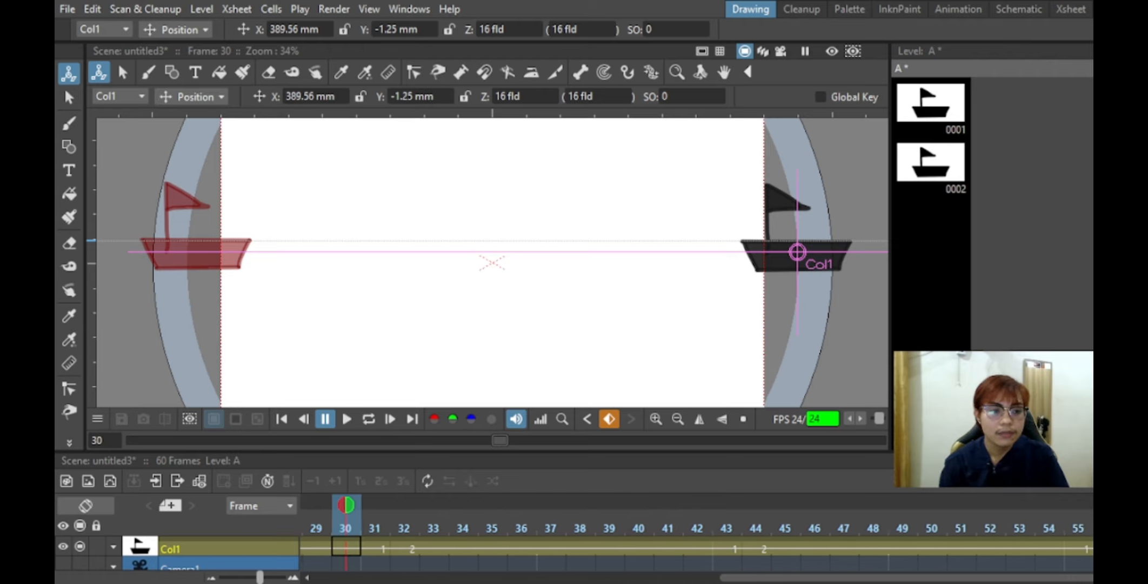
{"action": "left_click_drag", "start_coordinate": [1135, 549], "coordinate": [1144, 549]}
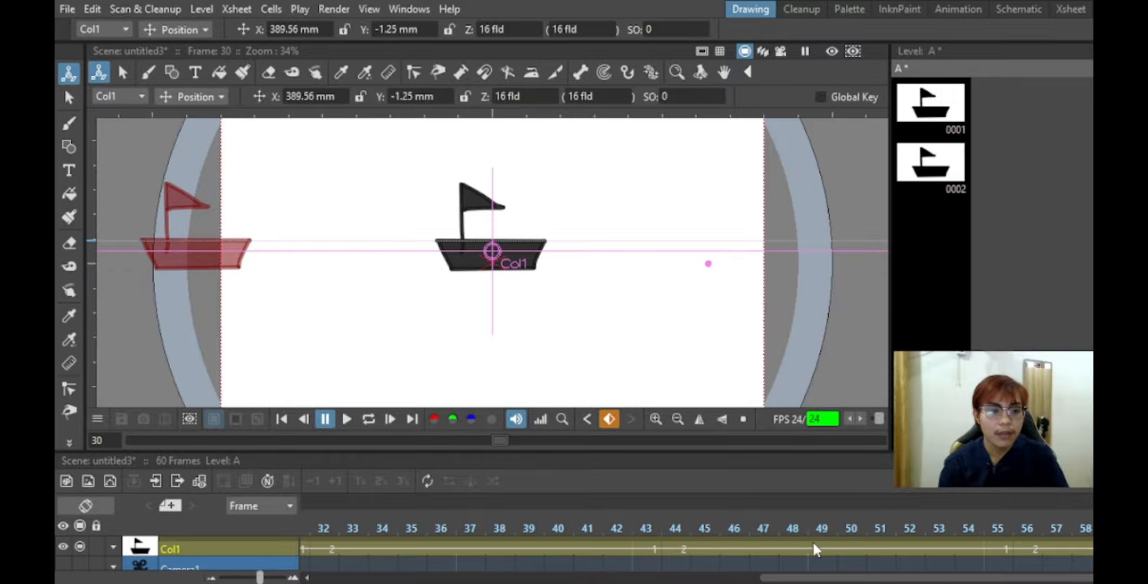
- Return to frame 1 and play the 60-frame boat animation several times to check its slower speed
{"action": "scroll", "coordinate": [335, 547], "scroll_direction": "left", "scroll_amount": 6}
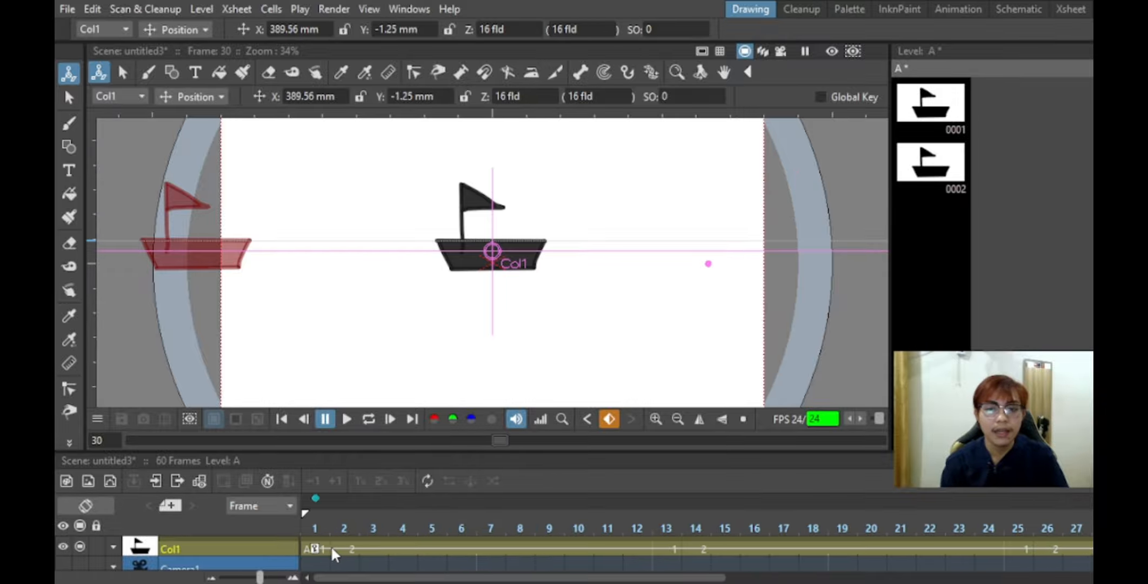
{"action": "left_click", "coordinate": [314, 521]}
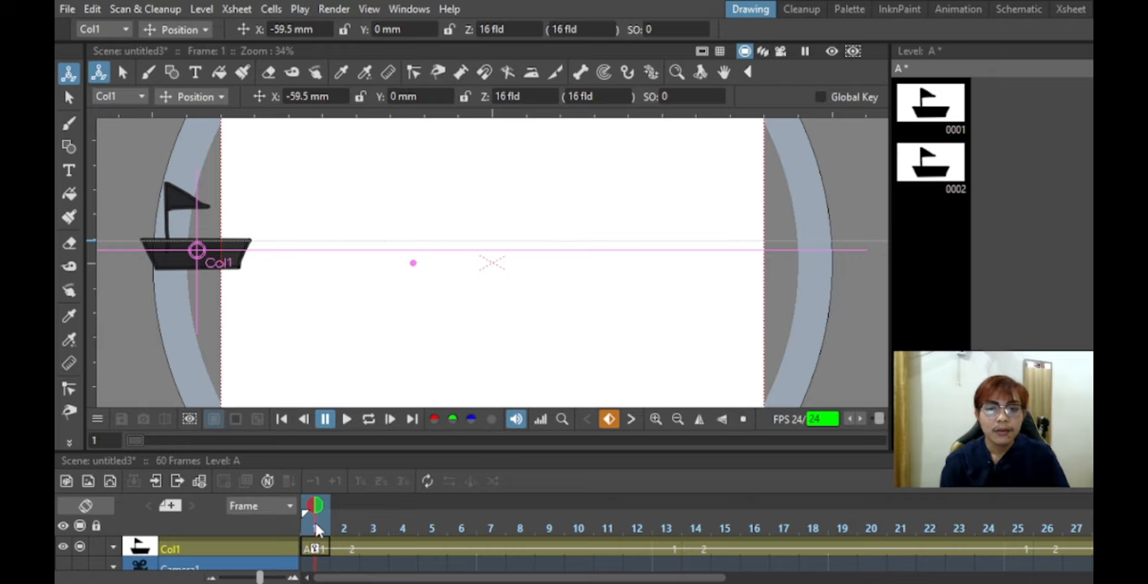
{"action": "left_click", "coordinate": [346, 418]}
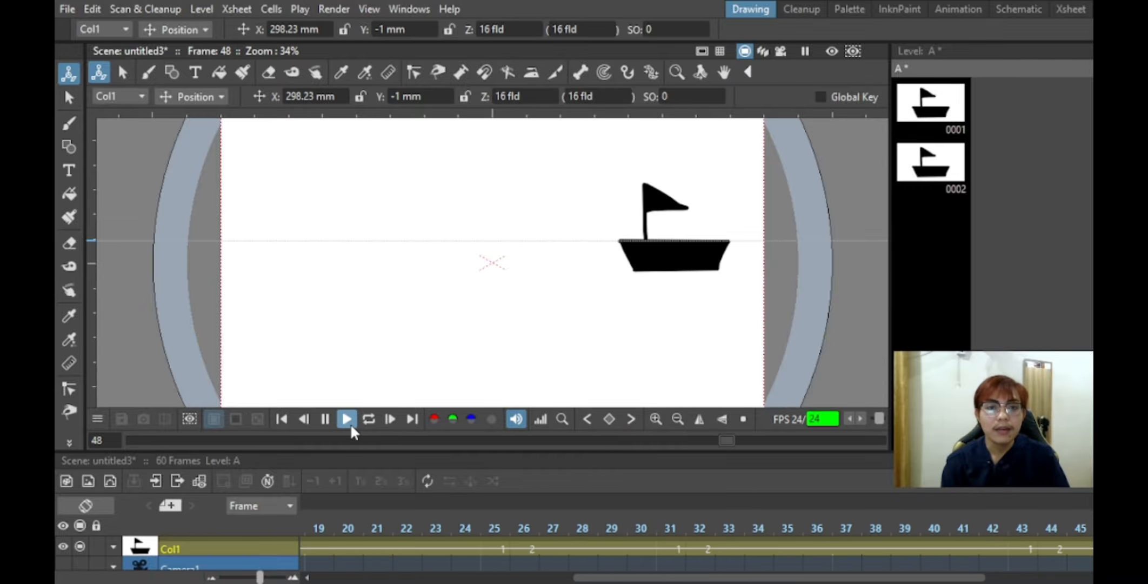
{"action": "left_click", "coordinate": [350, 422]}
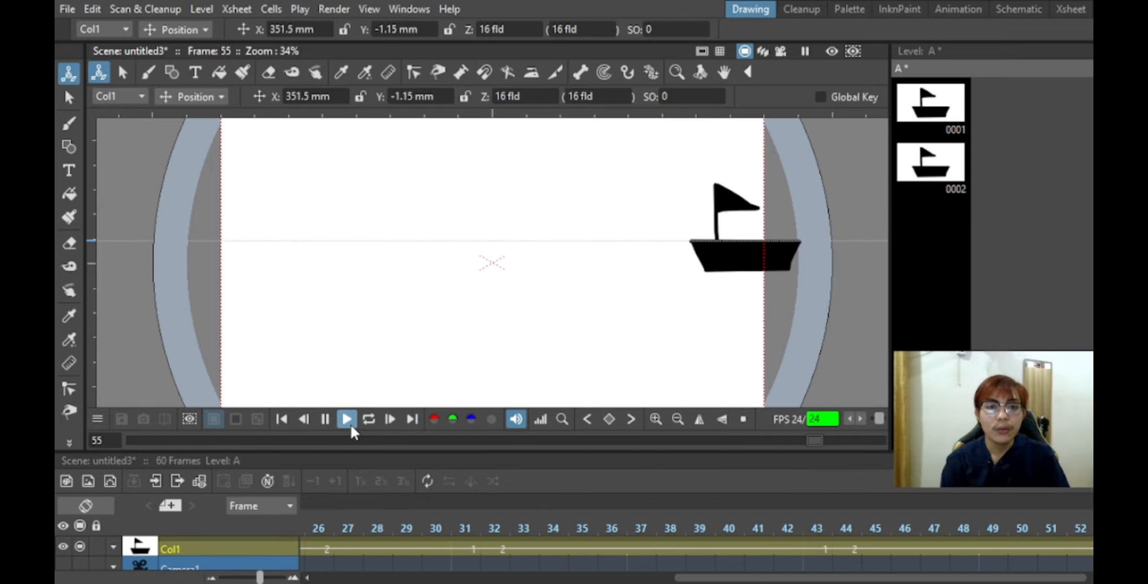
{"action": "left_click", "coordinate": [351, 423]}
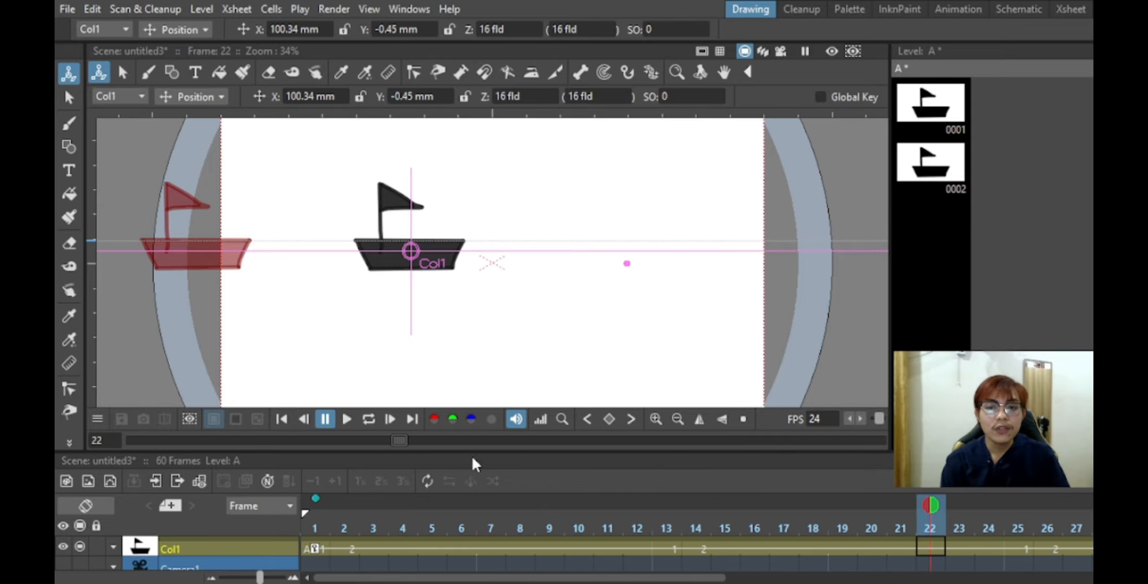
{"action": "scroll", "coordinate": [892, 511], "scroll_direction": "down", "scroll_amount": 5}
{"action": "scroll", "coordinate": [854, 535], "scroll_direction": "up", "scroll_amount": 5}
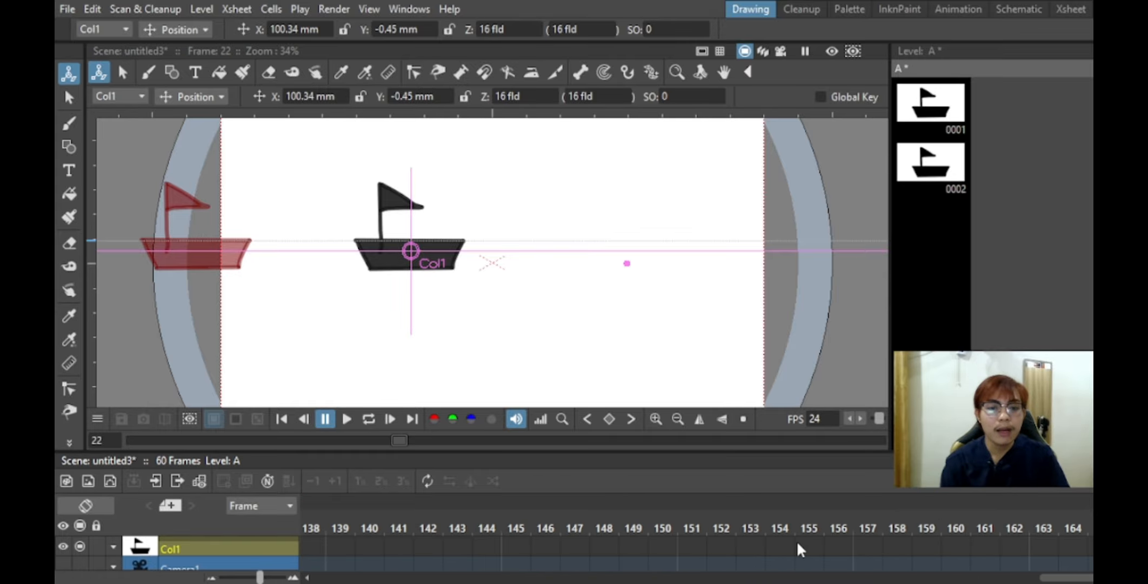
- Create a new drawing level in Col1 at frame 61, directly after the existing boat cells
{"action": "scroll", "coordinate": [849, 532], "scroll_direction": "down", "scroll_amount": 2}
{"action": "scroll", "coordinate": [860, 533], "scroll_direction": "up", "scroll_amount": 1}
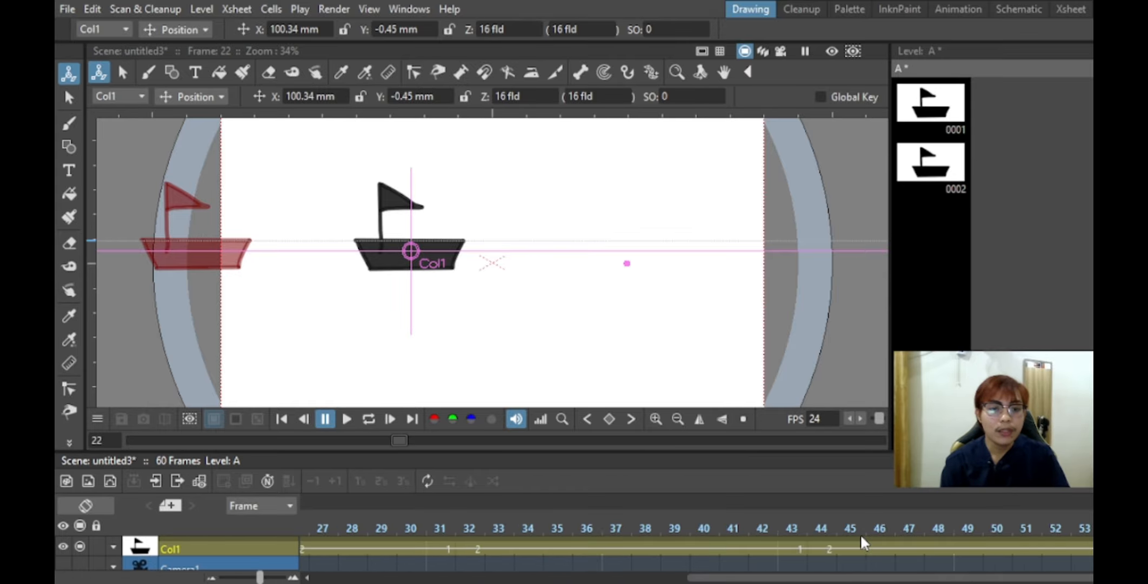
{"action": "scroll", "coordinate": [860, 534], "scroll_direction": "down", "scroll_amount": 1}
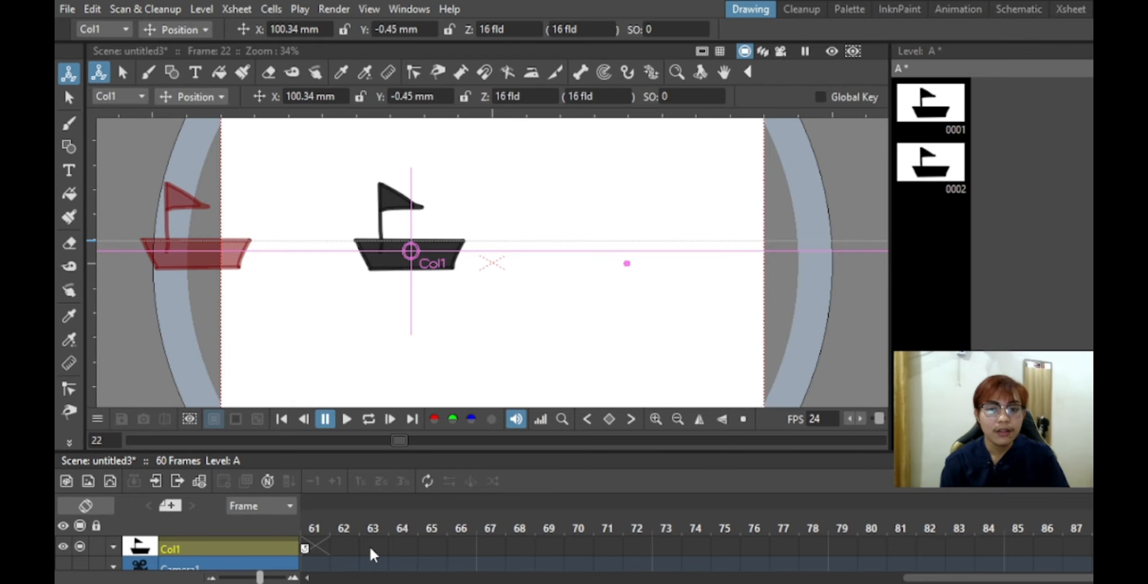
{"action": "scroll", "coordinate": [663, 562], "scroll_direction": "up", "scroll_amount": 2}
{"action": "scroll", "coordinate": [973, 547], "scroll_direction": "down", "scroll_amount": 1}
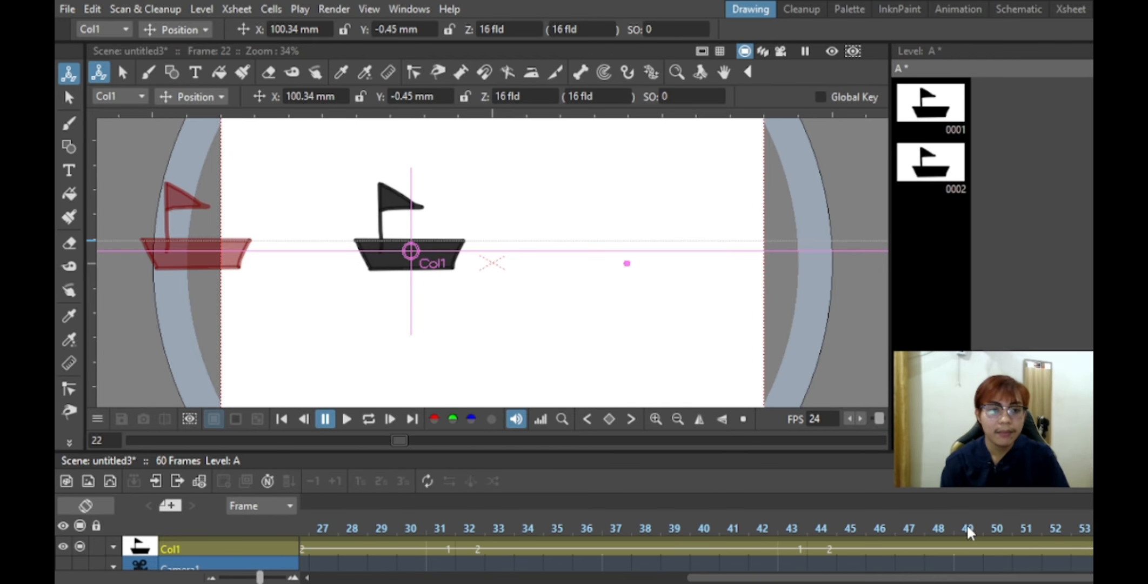
{"action": "scroll", "coordinate": [965, 548], "scroll_direction": "down", "scroll_amount": 1}
{"action": "left_click", "coordinate": [509, 566]}
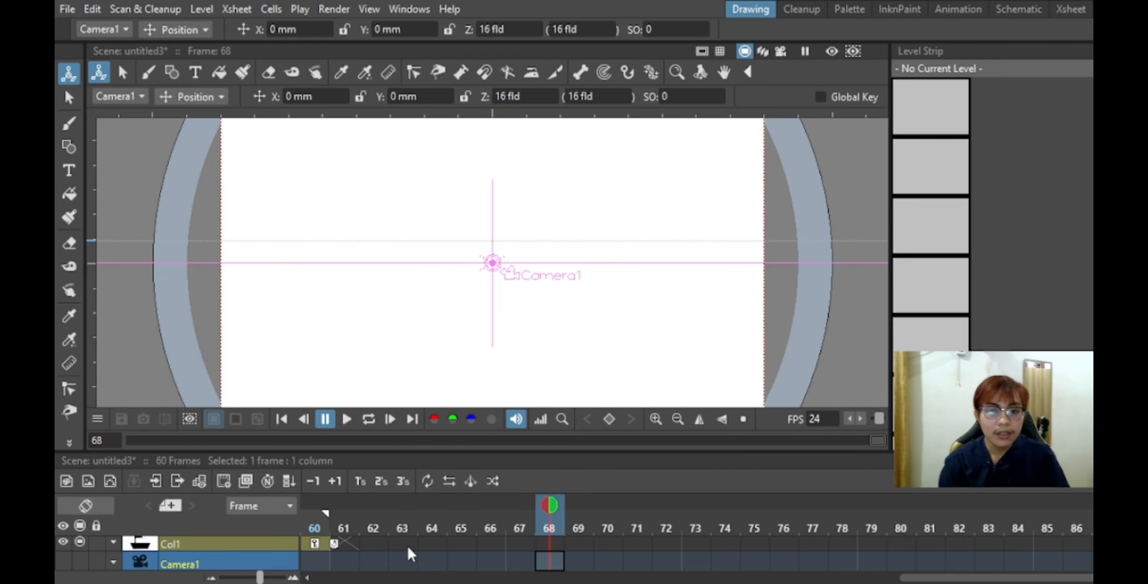
{"action": "left_click", "coordinate": [407, 546]}
{"action": "left_click", "coordinate": [347, 545]}
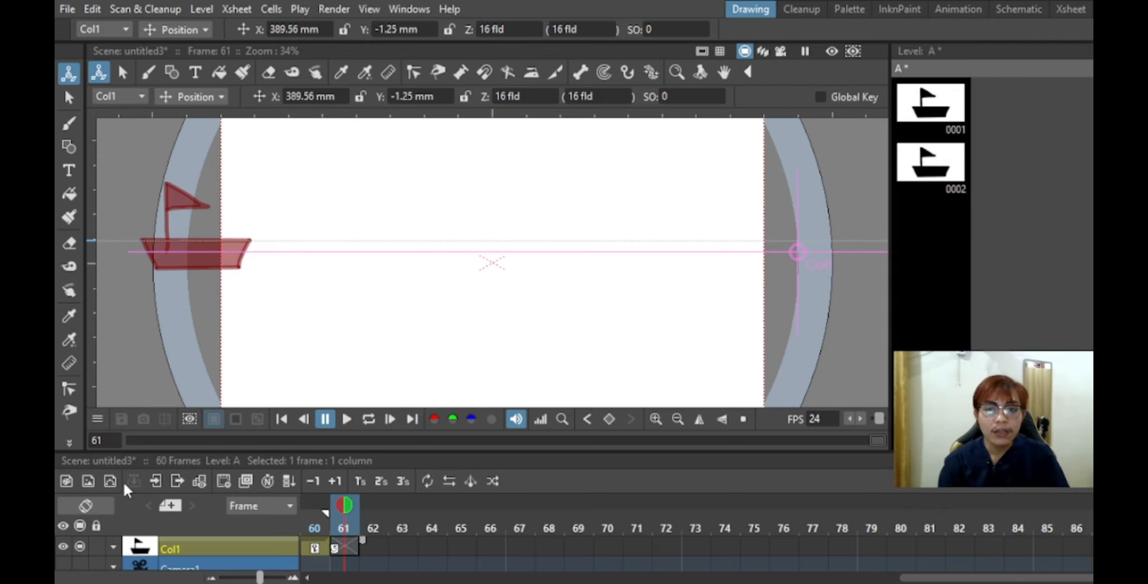
{"action": "left_click", "coordinate": [641, 385]}
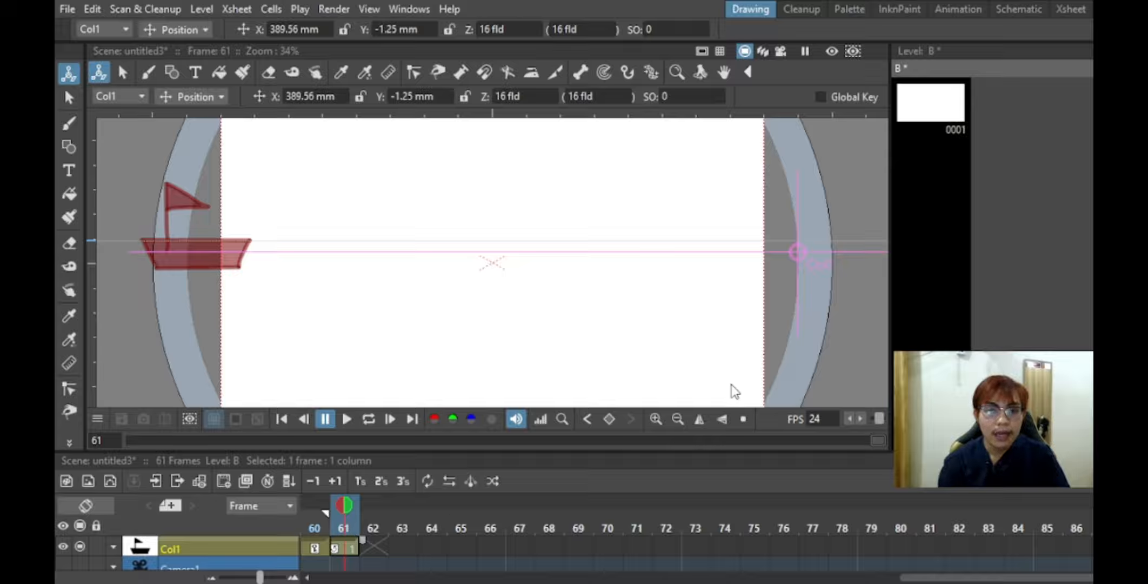
- Cycle Col1's keyframed motion beyond frame 60 and add another blank drawing at frame 62
{"action": "left_click", "coordinate": [426, 546]}
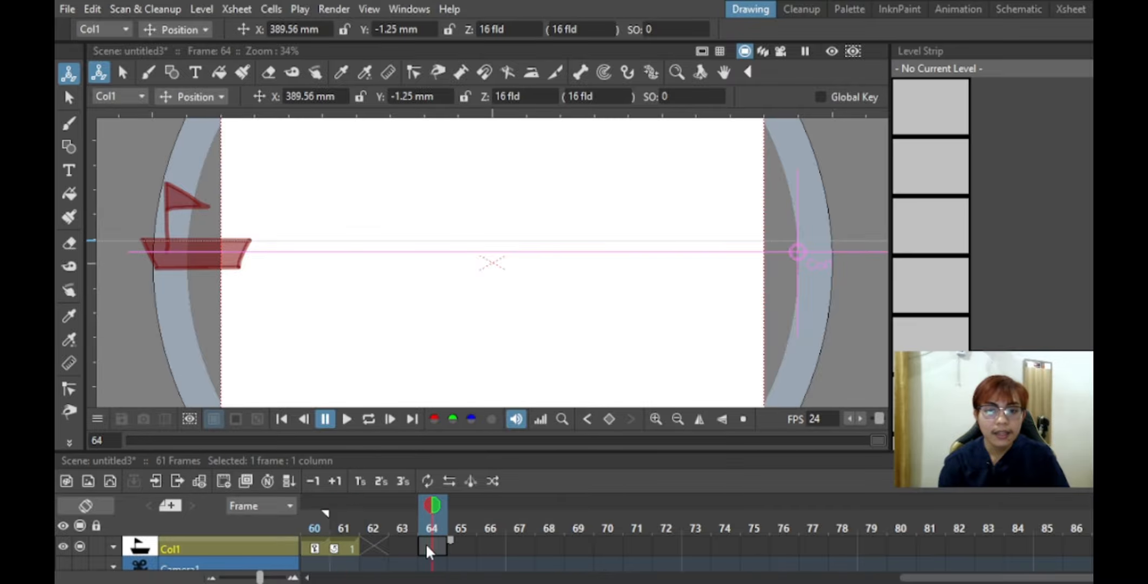
{"action": "left_click", "coordinate": [343, 546]}
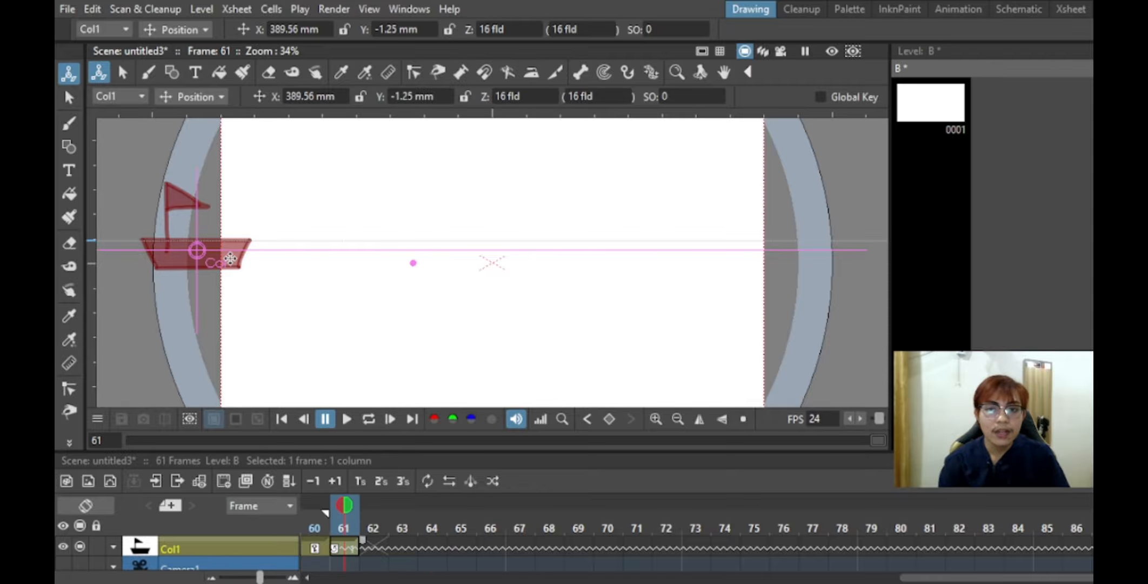
{"action": "key", "text": "alt+d"}
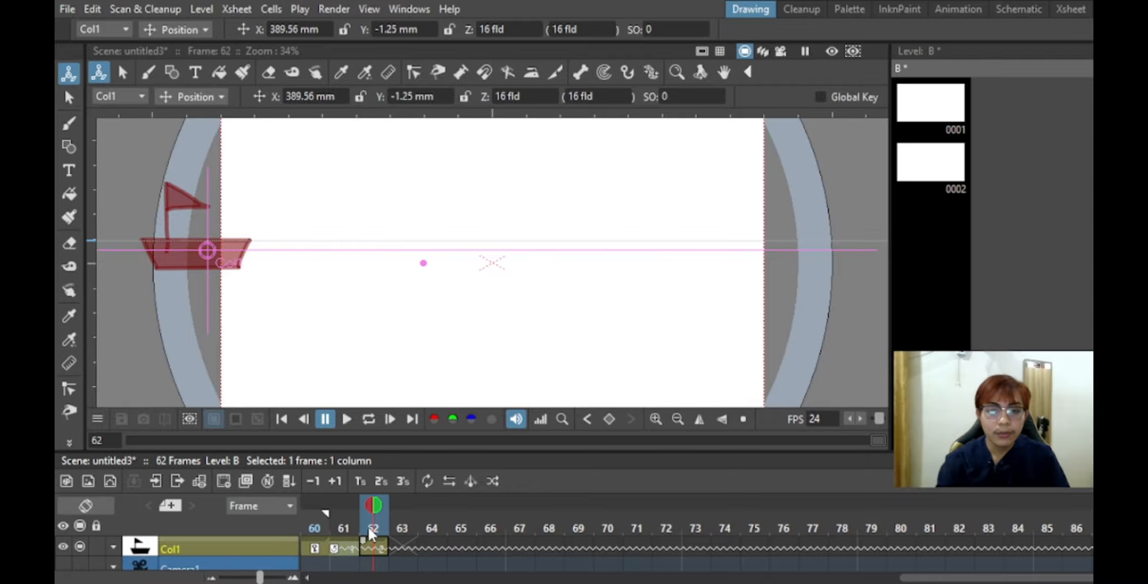
- Try to move Col1 farther to the right across the canvas at frame 61
{"action": "left_click", "coordinate": [346, 544]}
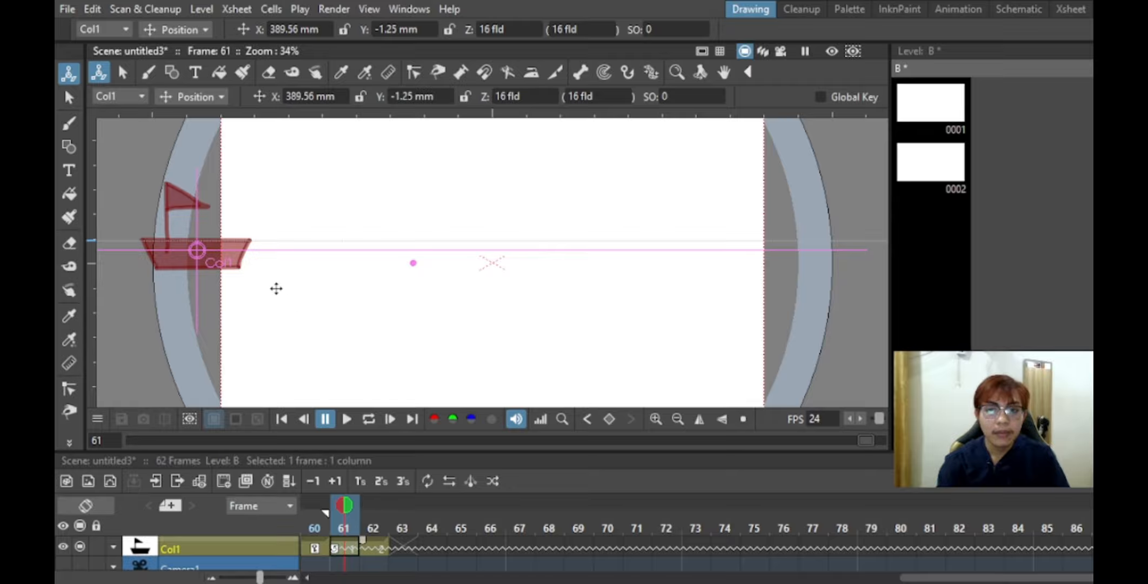
{"action": "left_click_drag", "start_coordinate": [220, 258], "coordinate": [434, 270]}
{"action": "left_click_drag", "start_coordinate": [245, 254], "coordinate": [350, 256]}
- Return to frame 1 and play the boat animation again with the added frames
{"action": "scroll", "coordinate": [391, 547], "scroll_direction": "up", "scroll_amount": 10}
{"action": "left_click", "coordinate": [325, 547]}
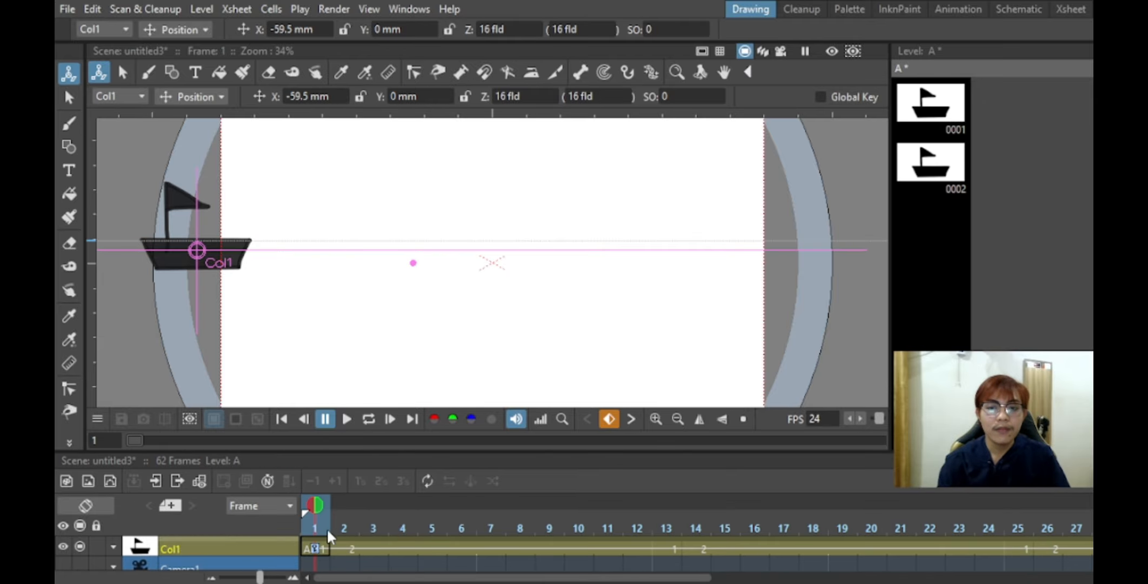
{"action": "left_click", "coordinate": [347, 423]}
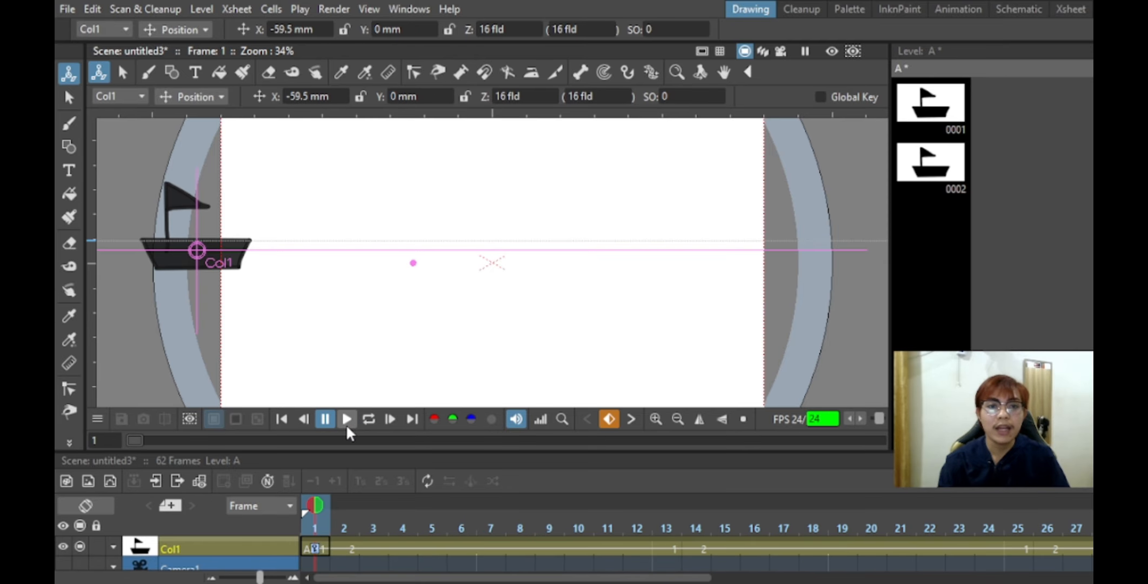
{"action": "left_click", "coordinate": [347, 419]}
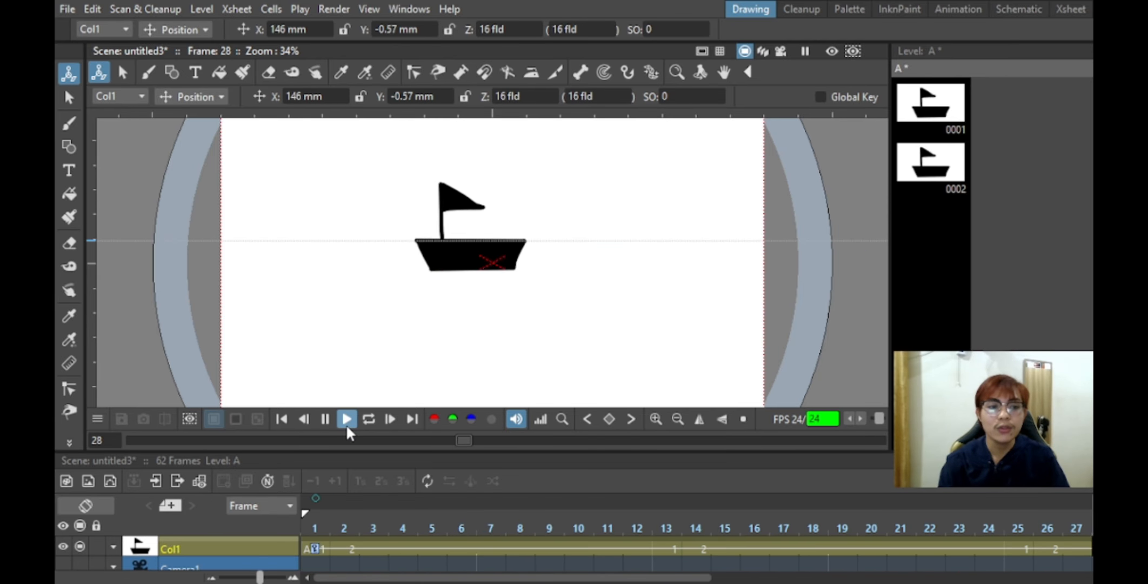